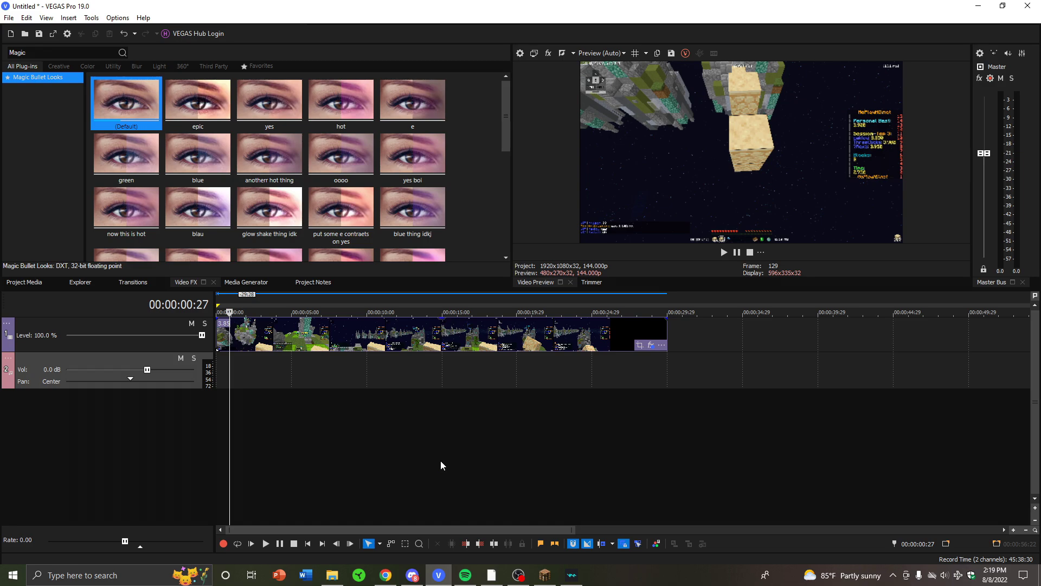
Step: Apply the default Magic Bullet Looks preset to the clip and add an Exposure tool to the look's Lens stage, adjusting its stops
left_click_drag(121, 103, 337, 343)
left_click(18, 214)
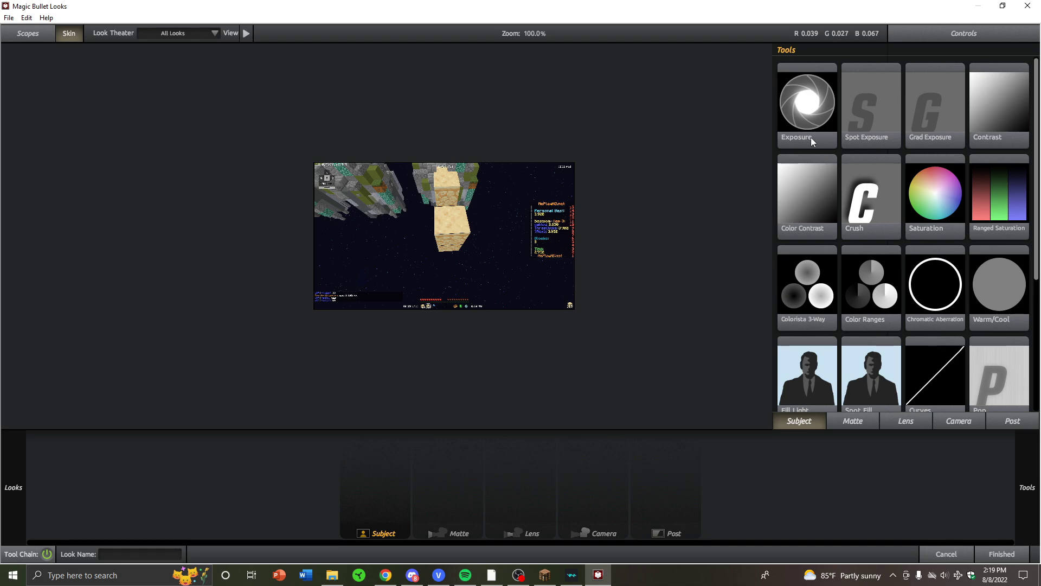
left_click_drag(804, 131, 592, 325)
mouse_move(1005, 79)
left_mouse_down()
mouse_move(1030, 79)
mouse_move(919, 79)
mouse_move(1038, 80)
mouse_move(995, 81)
left_mouse_up()
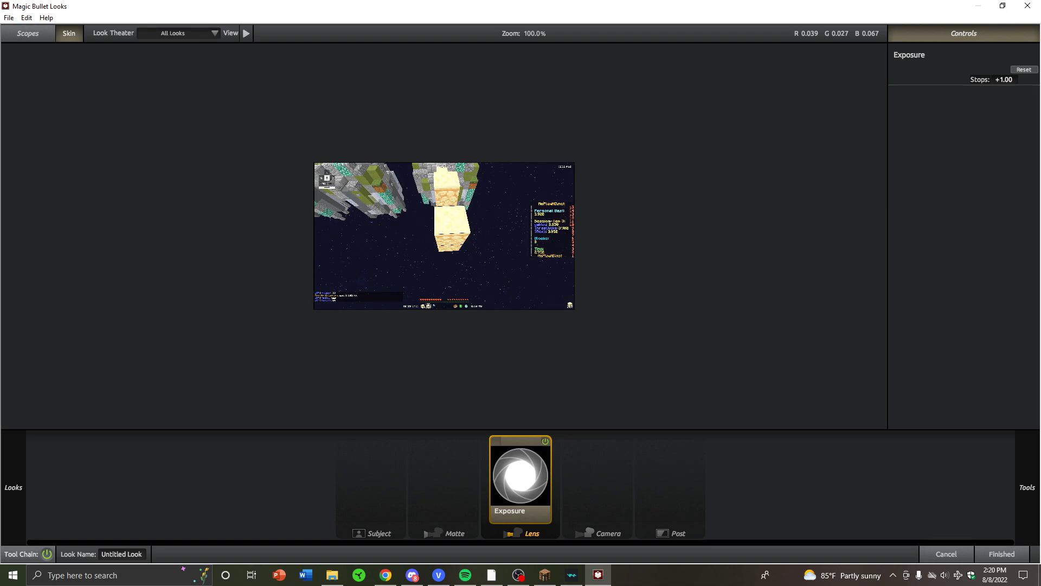
Step: Add a Diffusion tool to the look's Matte stage, trying a size of about 6.9% and a grade of about 2.15
mouse_move(1027, 487)
left_click_drag(1014, 131, 475, 531)
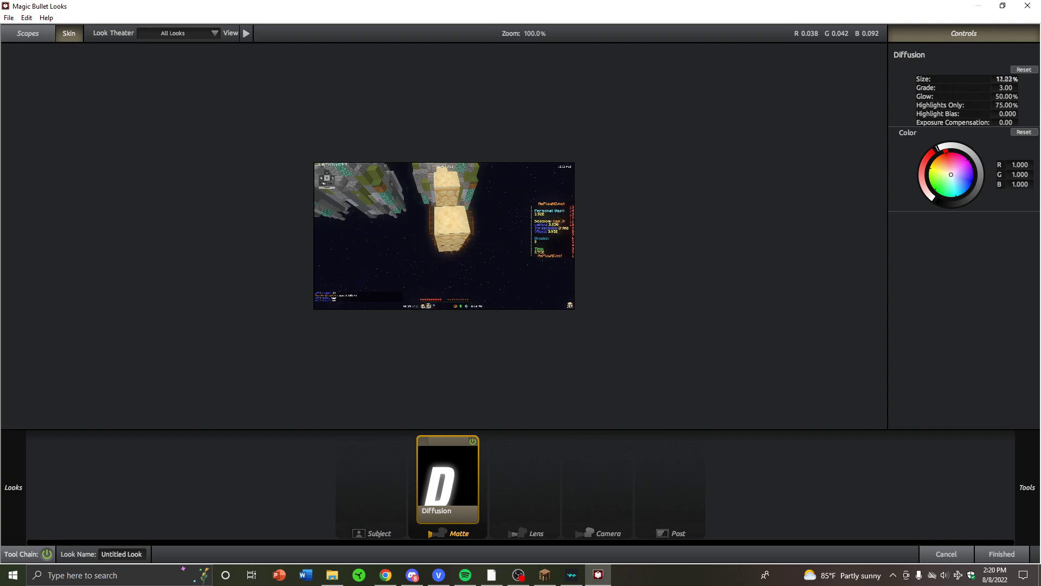
mouse_move(1006, 79)
left_mouse_down()
mouse_move(993, 79)
mouse_move(1015, 87)
mouse_move(1003, 87)
left_mouse_up()
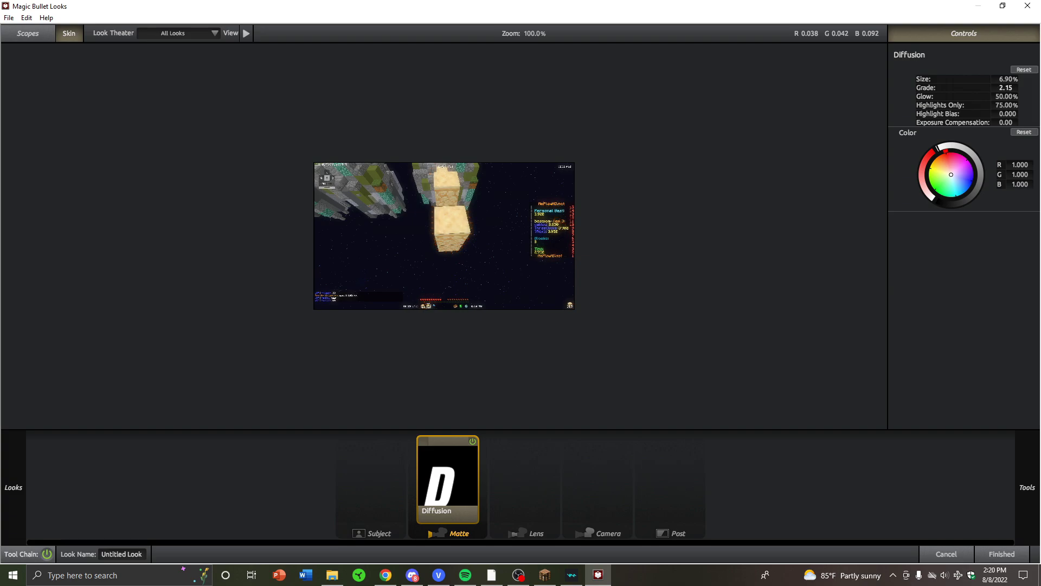
left_click_drag(1006, 79, 1019, 79)
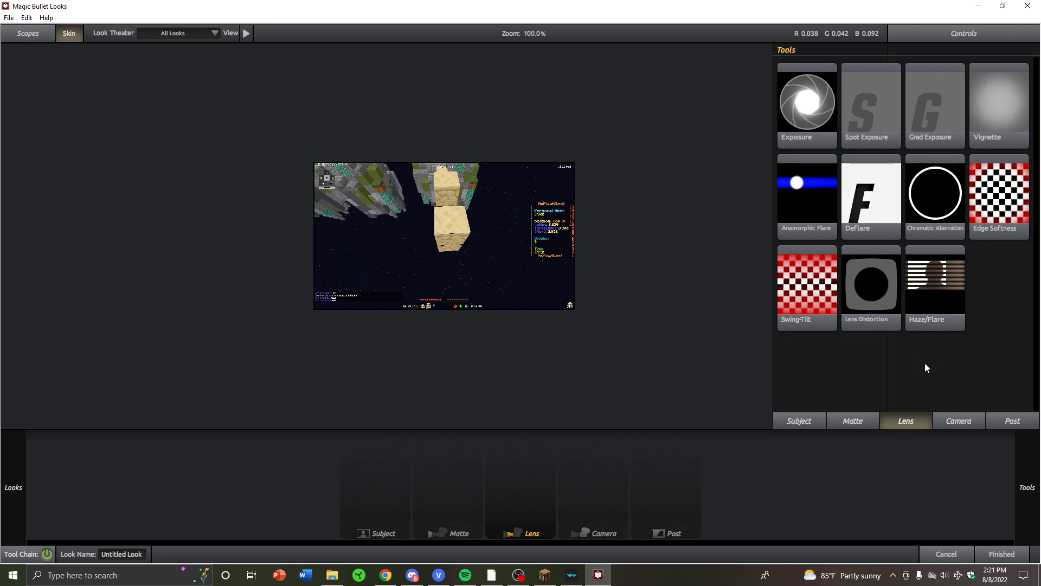
Step: Add a Vignette tool to the Lens stage and reshape its outline into a wide, flat ellipse, narrowing its width at the end
mouse_move(999, 103)
left_mouse_down()
mouse_move(891, 197)
mouse_move(460, 494)
mouse_move(619, 481)
mouse_move(521, 496)
left_mouse_up()
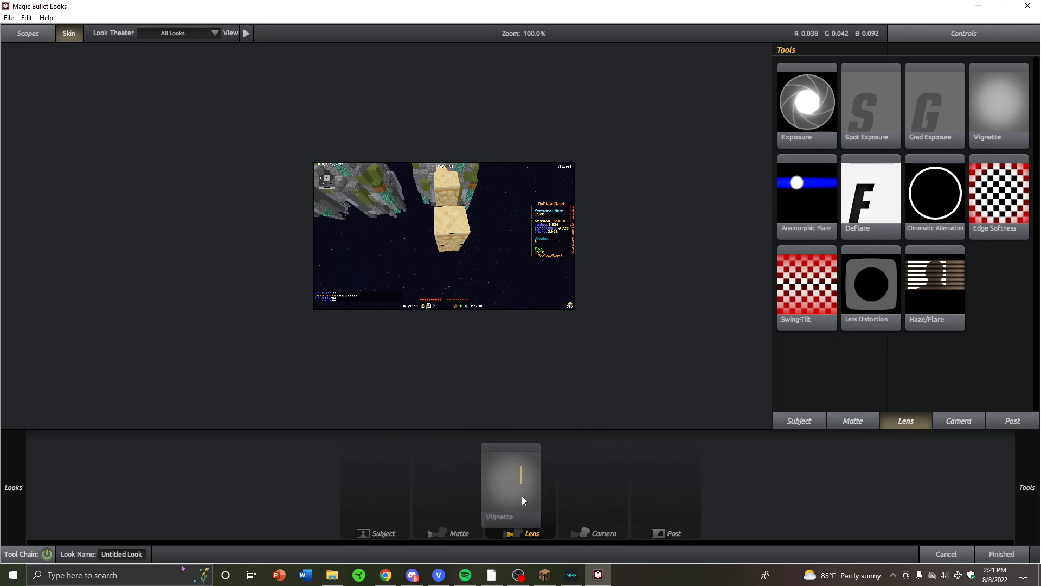
left_click(521, 496)
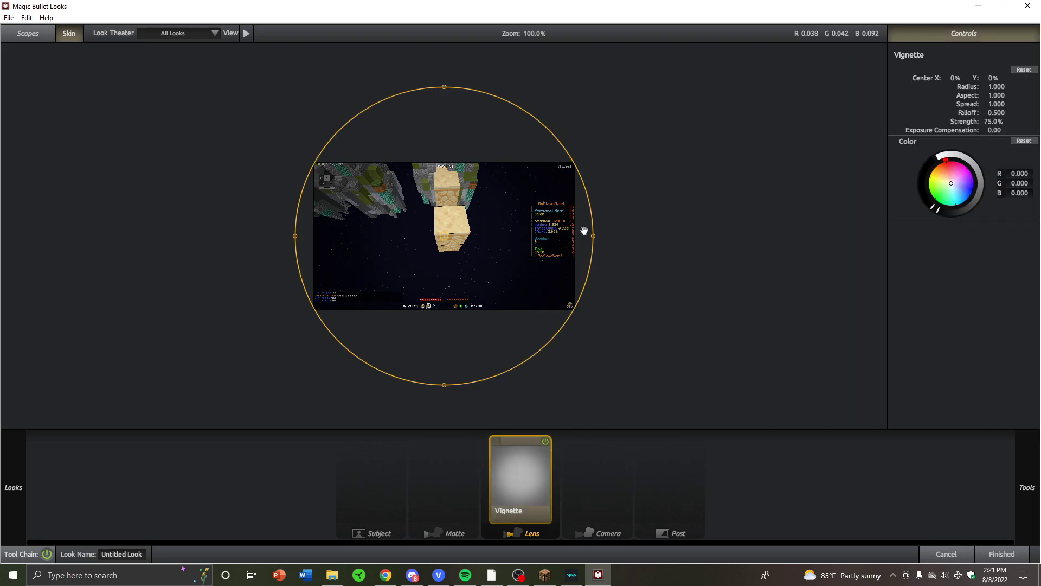
left_click_drag(593, 236, 752, 236)
left_click_drag(442, 86, 444, 126)
left_click_drag(165, 236, 116, 251)
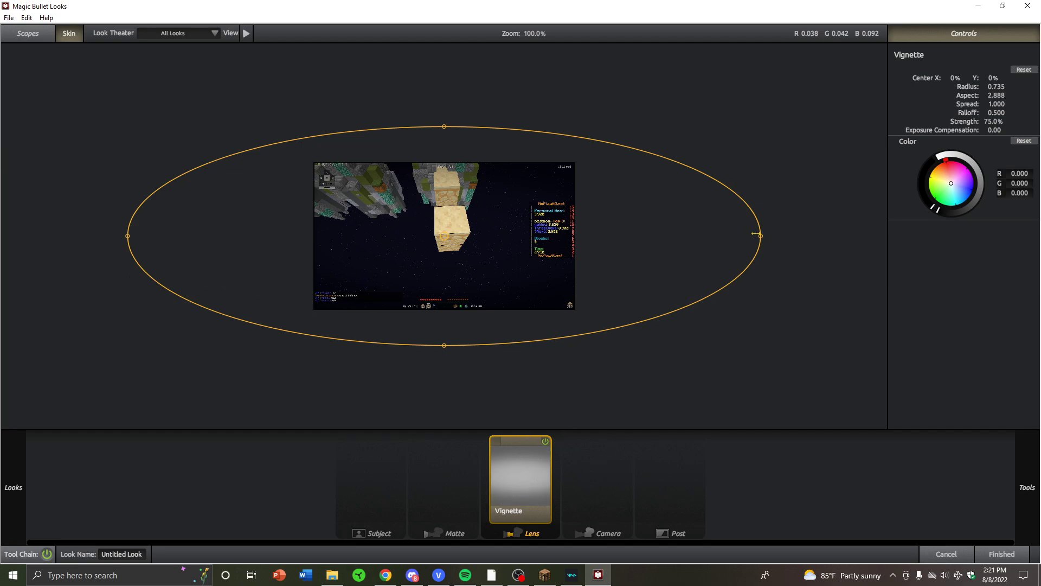
left_click_drag(752, 250, 608, 256)
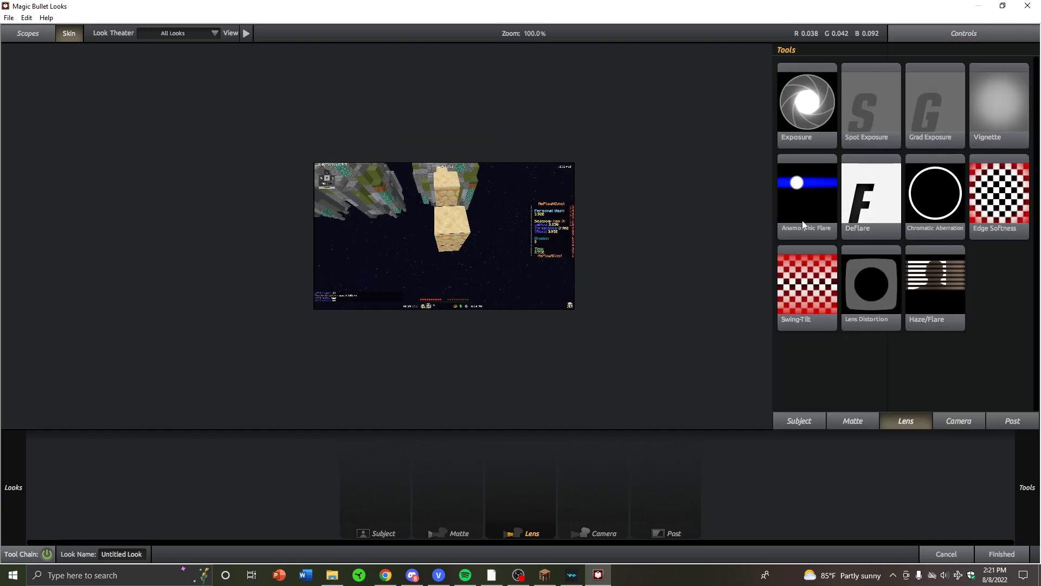
Step: Try an Anamorphic Flare in the Lens stage with size about 6.83% and an adjusted boost, and delete it
left_click_drag(810, 220, 550, 471)
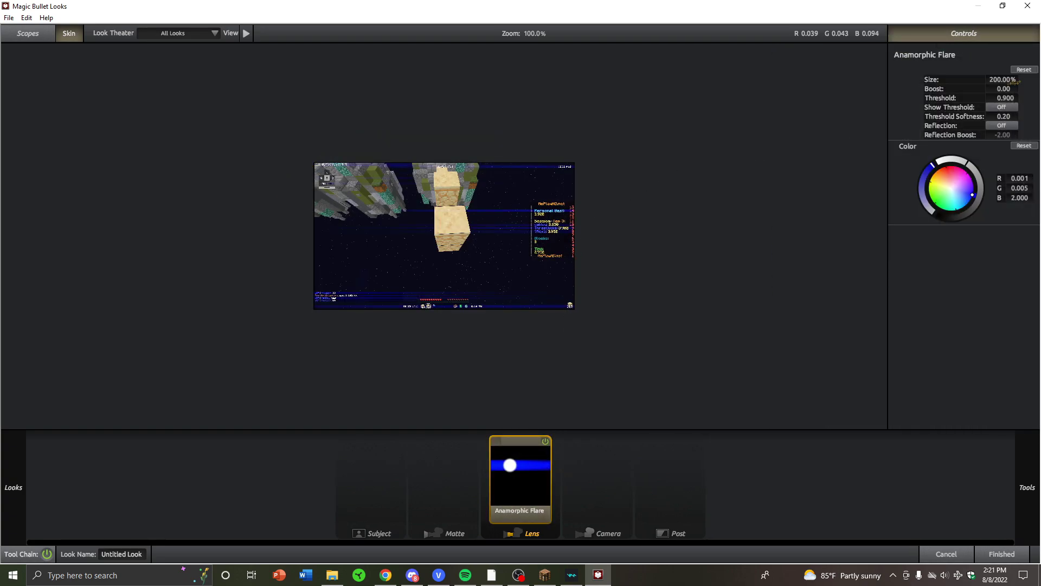
mouse_move(1010, 79)
left_mouse_down()
mouse_move(986, 80)
mouse_move(1007, 80)
left_mouse_up()
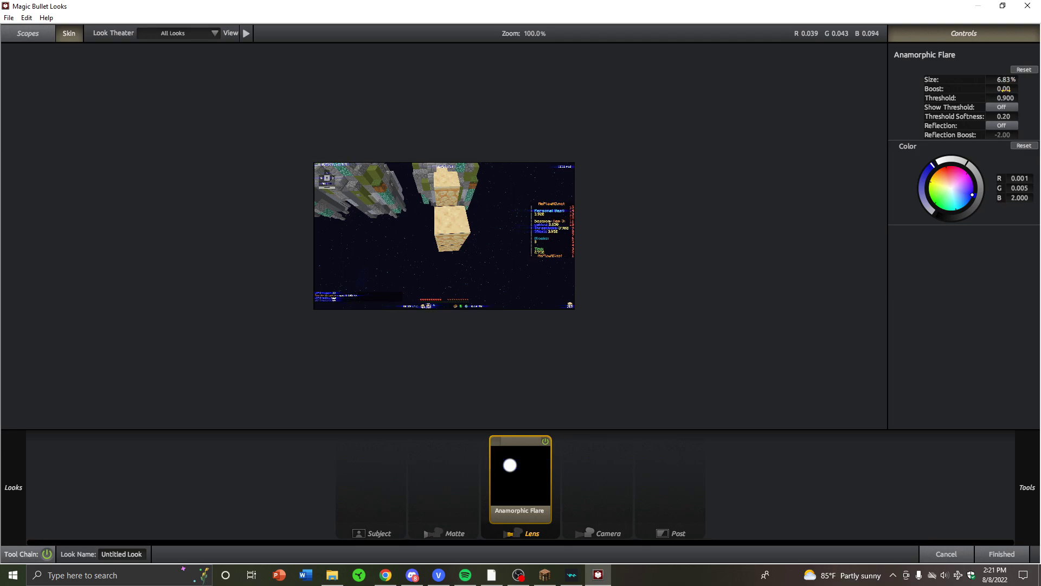
left_click_drag(1004, 90, 996, 90)
key("Delete")
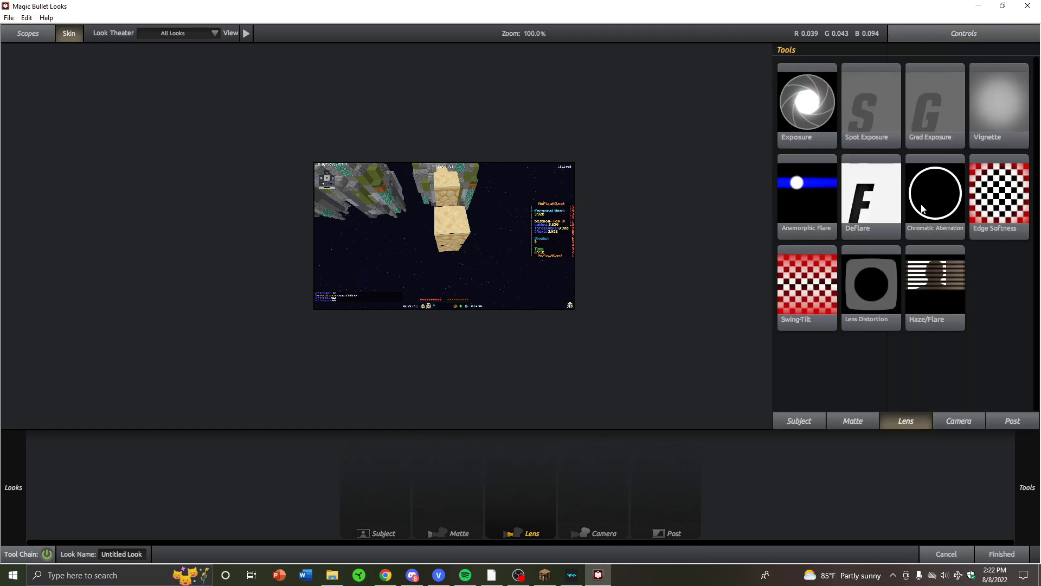
Step: Add a Chromatic Aberration tool to the Lens stage and shift its color channels, with Red/Cyan at about -2.47
left_click_drag(922, 209, 520, 477)
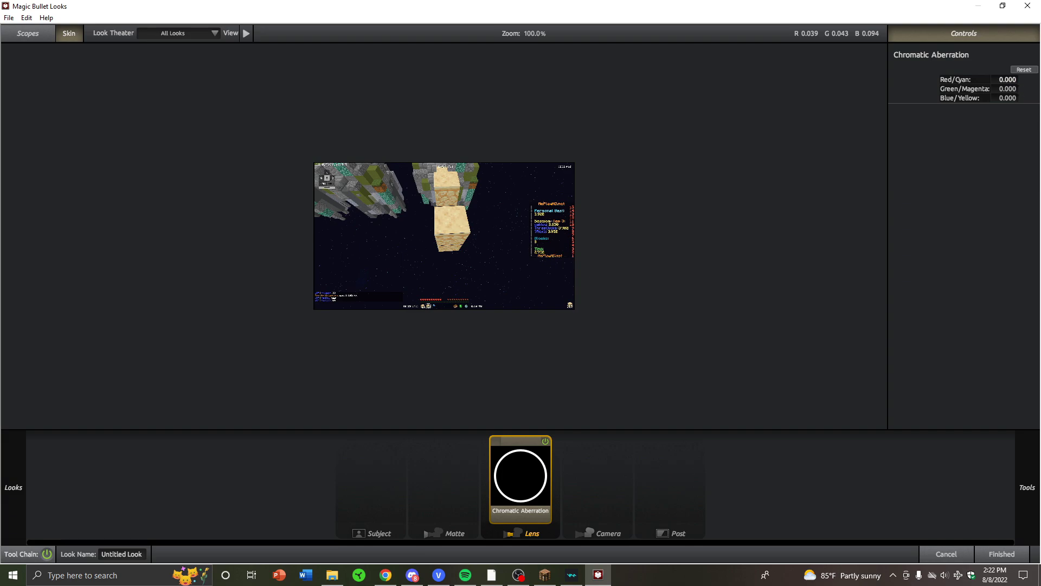
mouse_move(1006, 79)
left_mouse_down()
mouse_move(1034, 79)
mouse_move(1000, 80)
left_mouse_up()
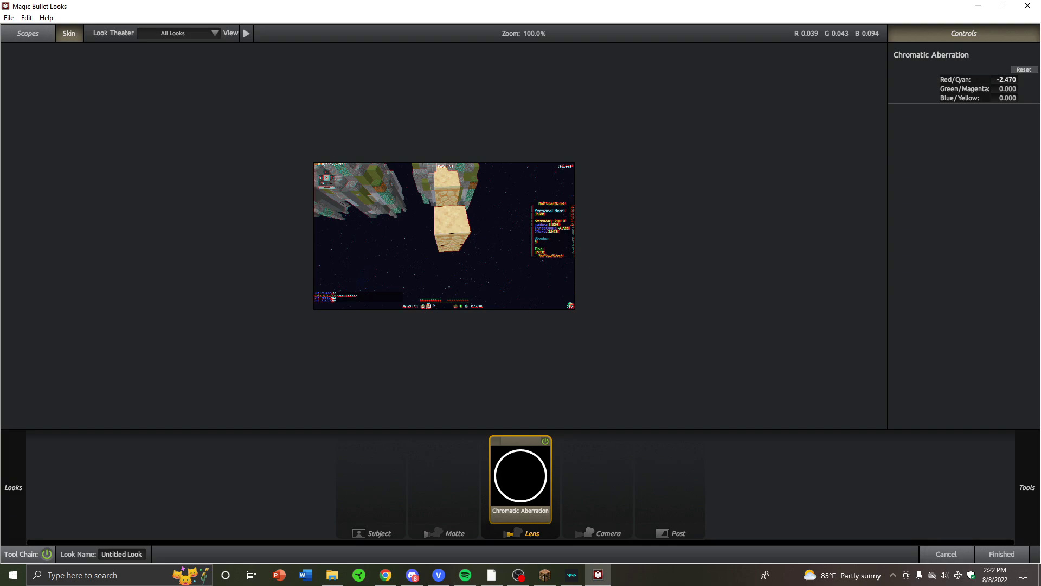
left_click_drag(1010, 79, 993, 88)
Step: Try an Edge Softness tool with a widened outline in the Lens stage, and a Lens Distortion tool with an adjusted distortion circle
left_click_drag(1000, 199, 512, 471)
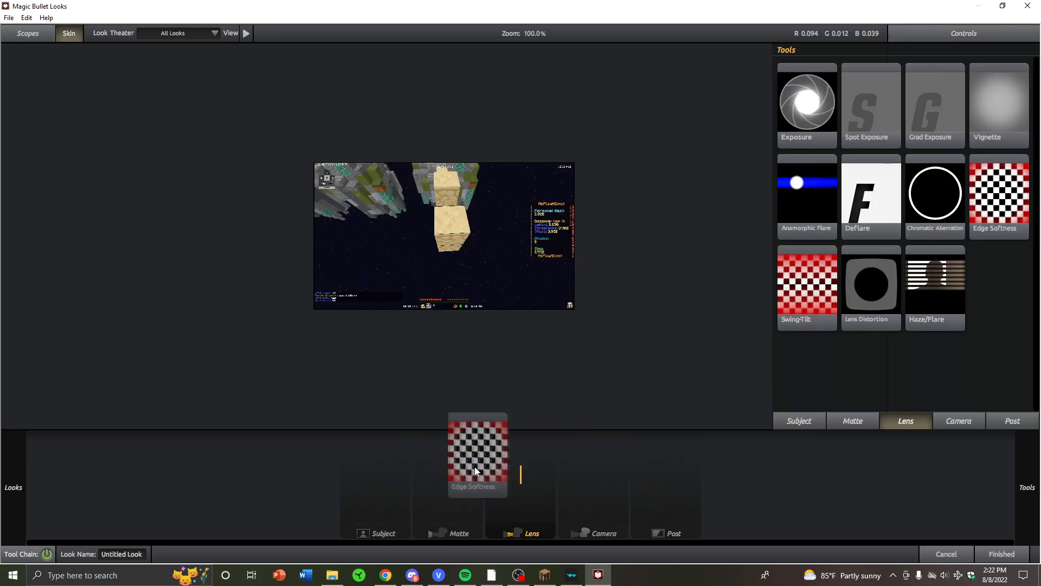
left_click_drag(593, 235, 799, 236)
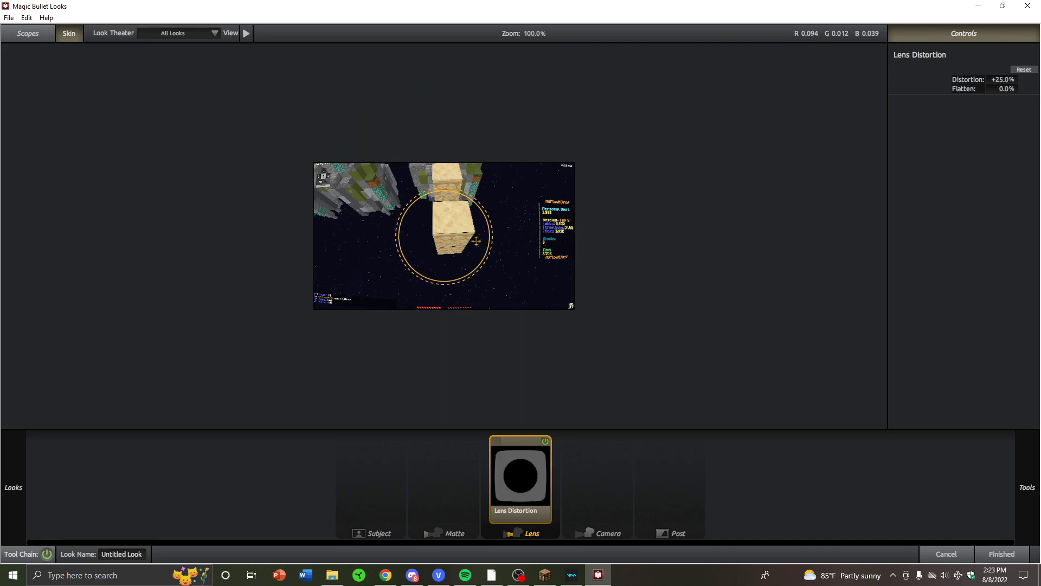
left_click_drag(492, 244, 468, 239)
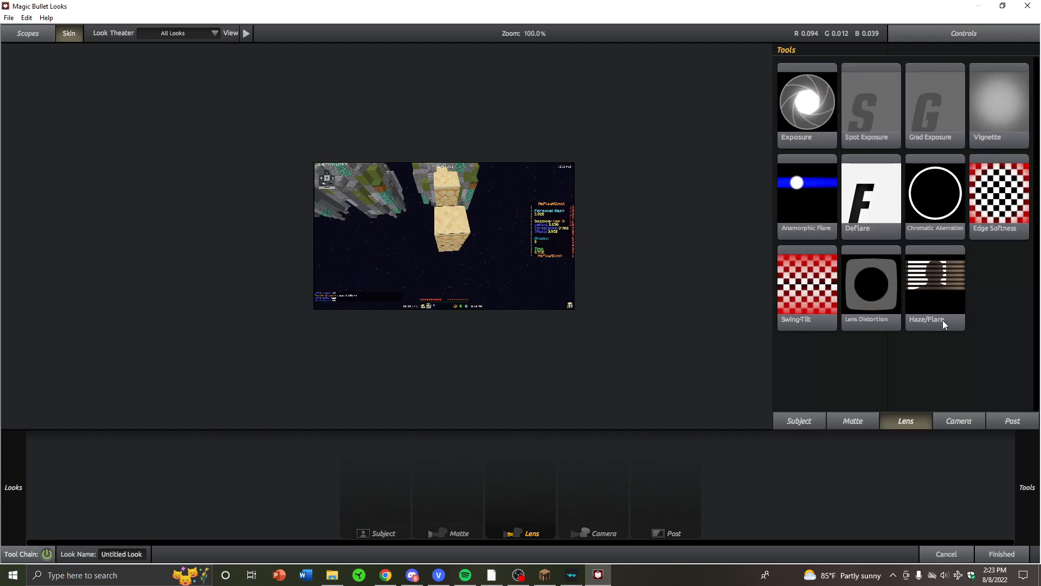
Step: Add a Haze/Flare tool to the Lens stage with softness 57%, matte box shade 0% and spillage 21%
left_click_drag(941, 323, 566, 497)
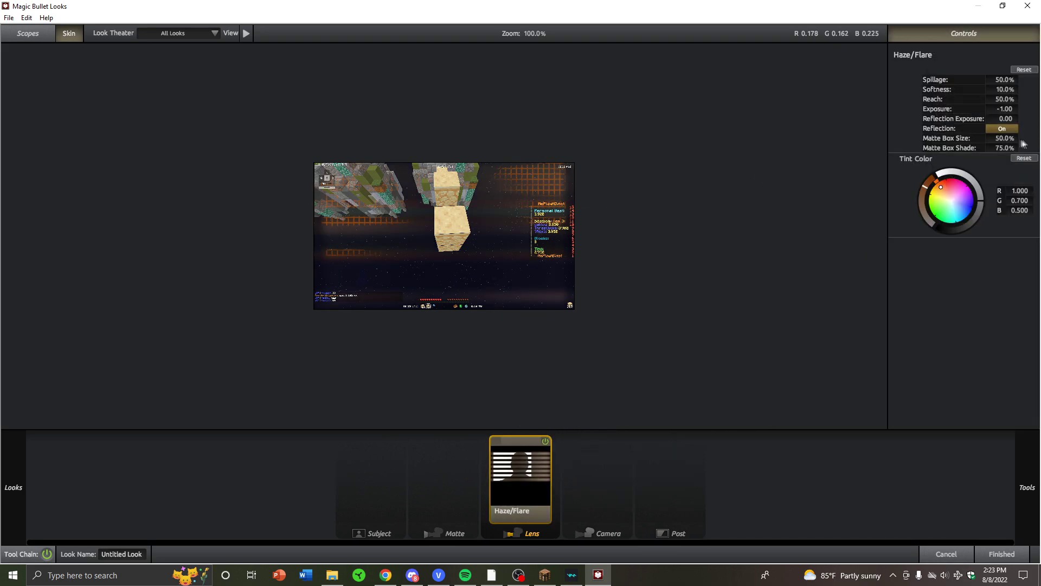
left_click_drag(1005, 89, 1034, 89)
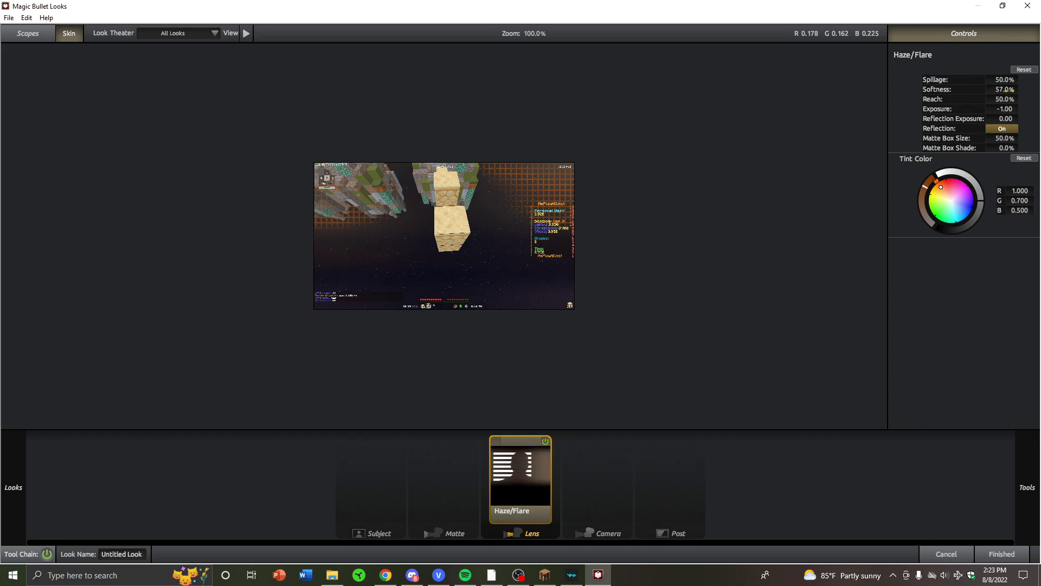
left_click_drag(1005, 80, 992, 80)
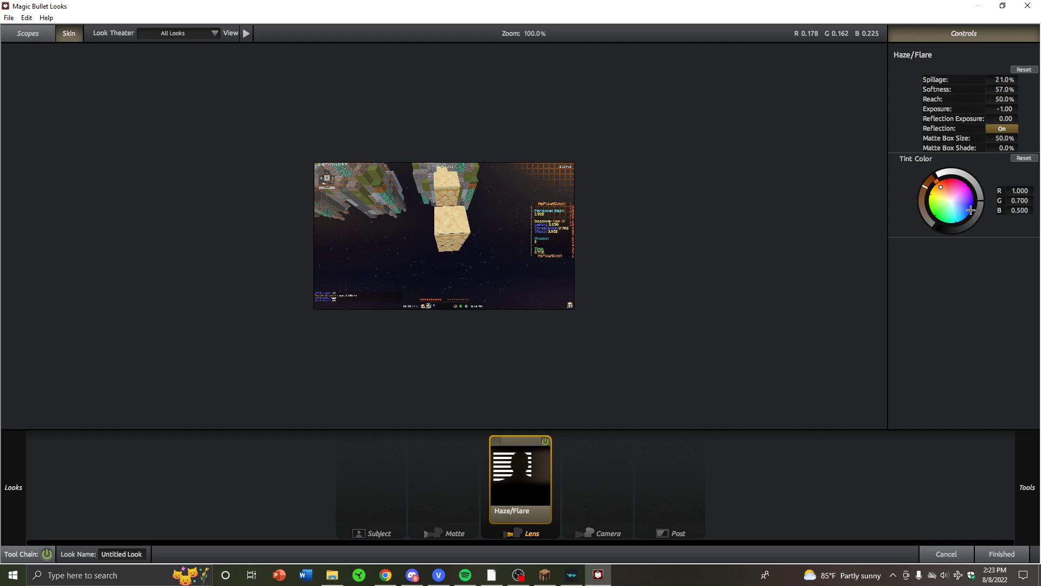
Step: Tint the Haze/Flare blue with spillage at 100%, and switch the tool off and on to compare the look
left_click_drag(969, 208, 972, 210)
left_click_drag(1006, 79, 998, 80)
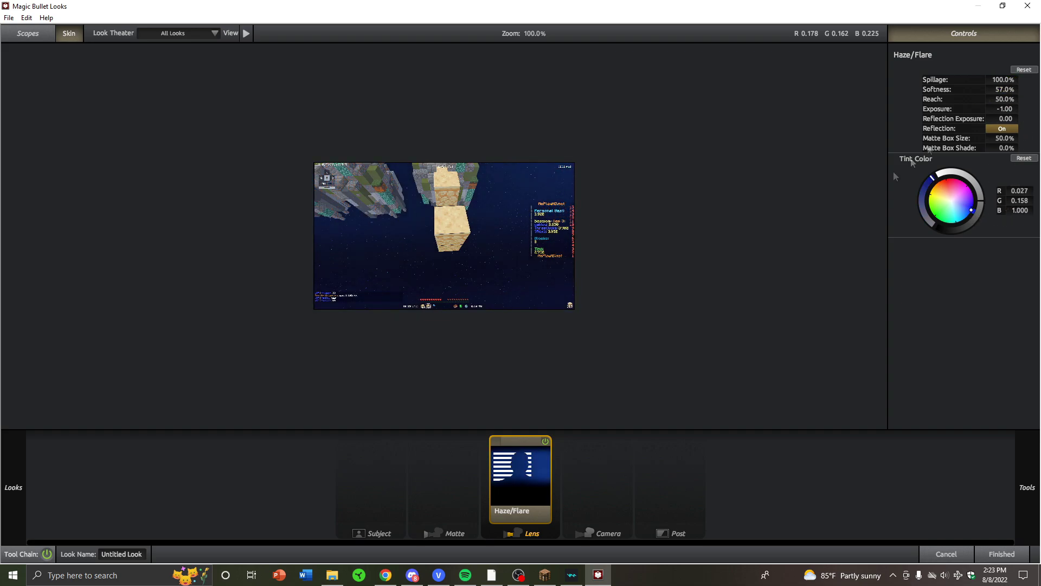
left_click(545, 441)
left_click(547, 441)
mouse_move(978, 197)
left_mouse_down()
mouse_move(938, 174)
mouse_move(963, 174)
mouse_move(978, 191)
mouse_move(946, 230)
mouse_move(976, 217)
mouse_move(974, 225)
left_mouse_up()
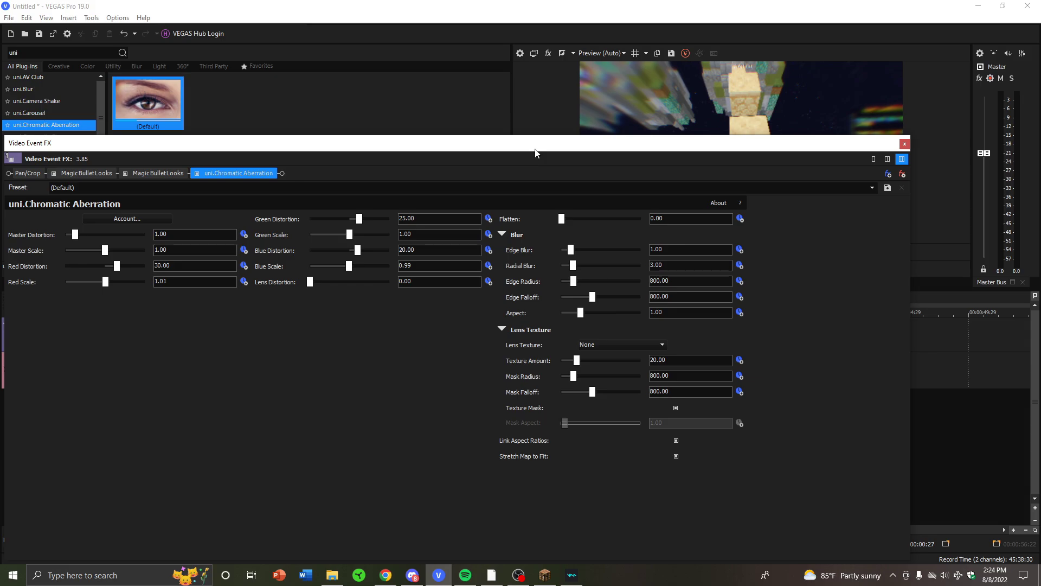
Step: Move the uni.Chromatic Aberration settings clear of the preview, set Master Distortion to 0.98 and raise Flatten to its maximum
left_click_drag(535, 153, 607, 266)
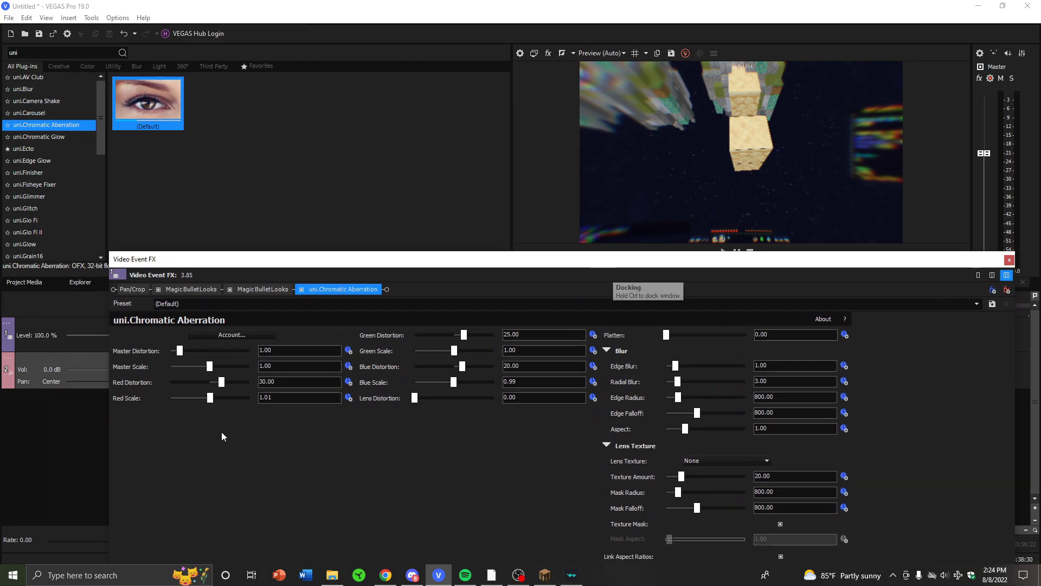
mouse_move(179, 351)
left_mouse_down()
mouse_move(244, 350)
mouse_move(158, 362)
mouse_move(180, 352)
left_mouse_up()
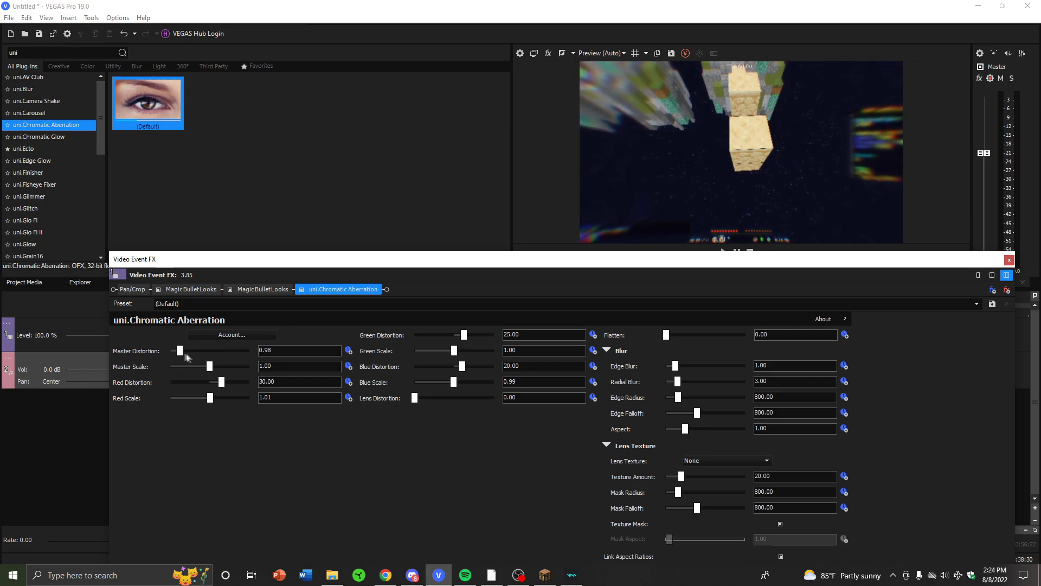
left_click_drag(545, 269, 475, 129)
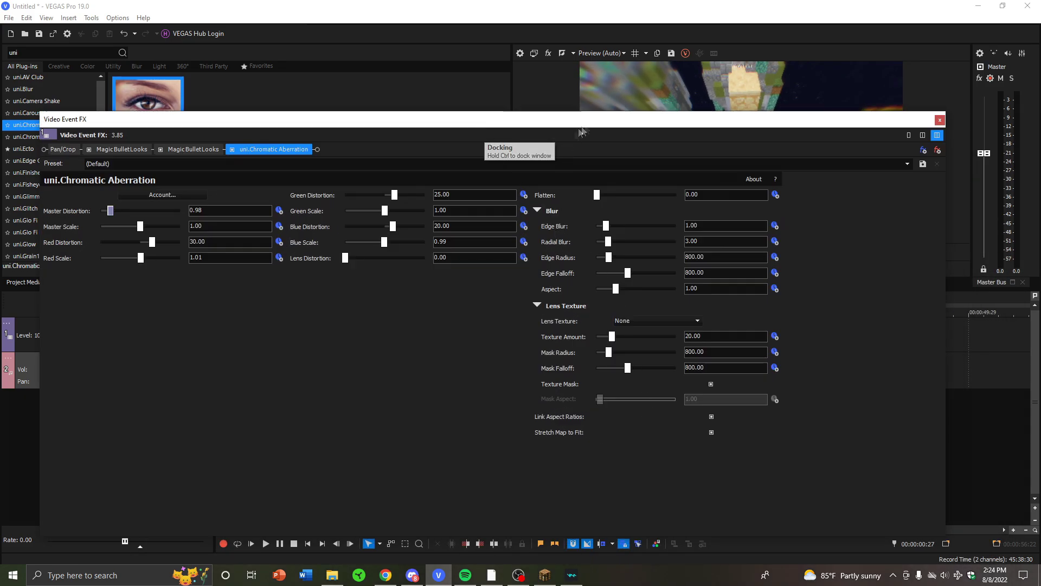
left_click_drag(596, 121, 613, 196)
left_click_drag(616, 270, 752, 278)
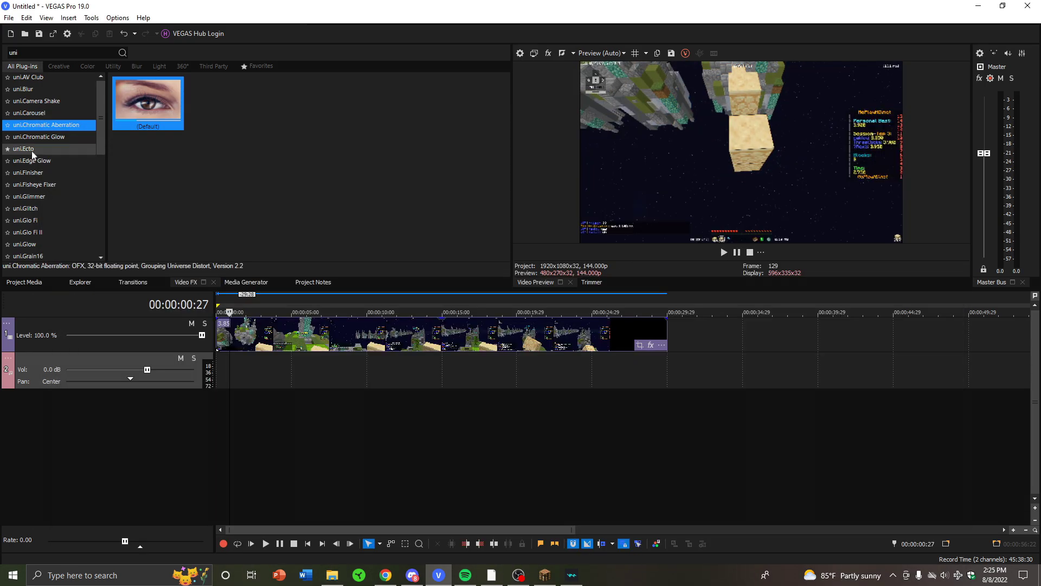
Step: Apply the uni.Ecto effect with its default preset to the clip and close its settings window
left_click(33, 151)
left_click_drag(147, 122, 298, 324)
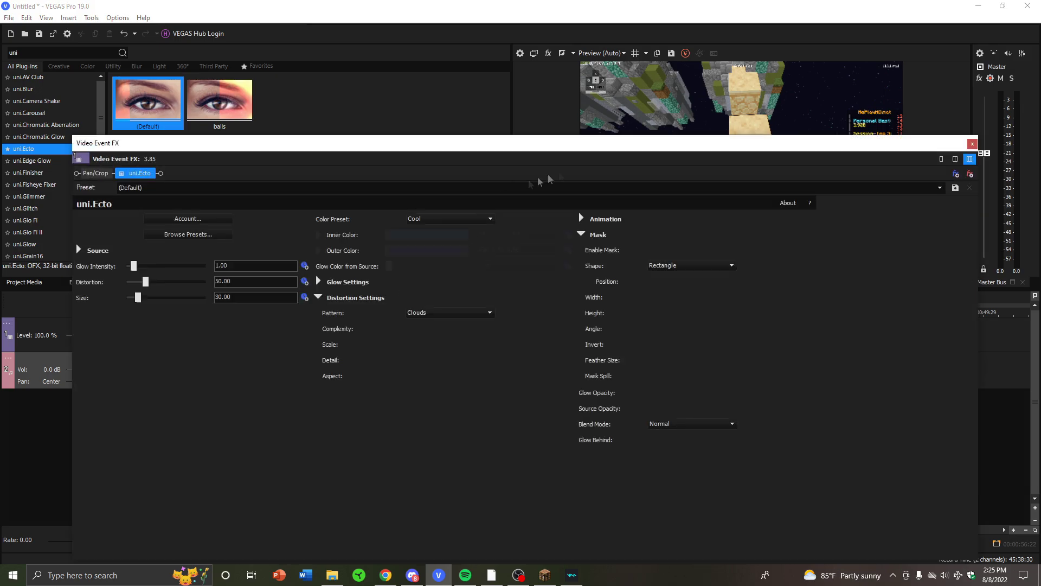
left_click(971, 142)
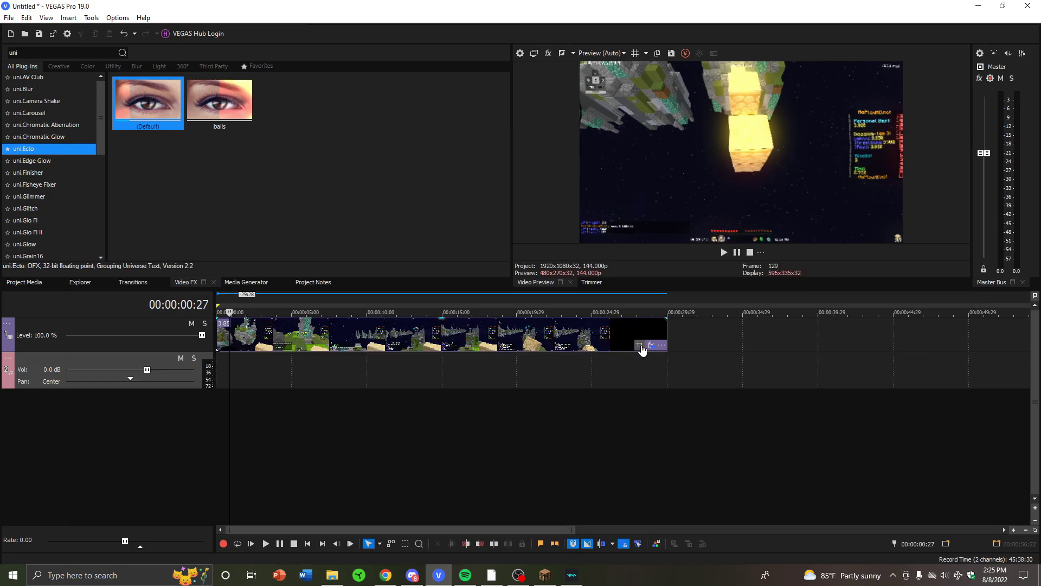
Step: Open the clip's Pan/Crop window, move it below the preview and try resizing the crop frame
left_click(640, 346)
left_click_drag(703, 145, 649, 232)
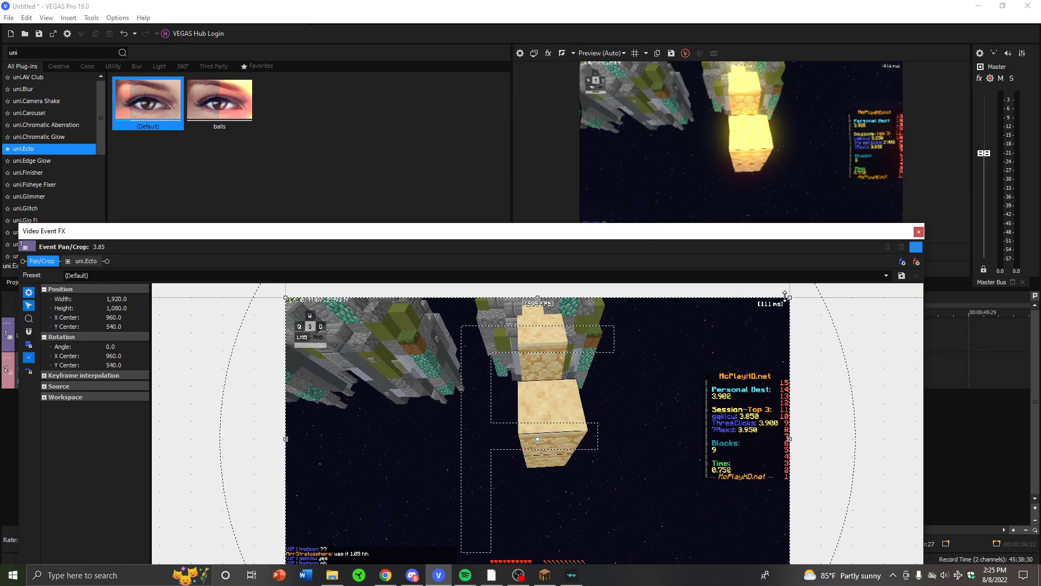
left_click_drag(786, 296, 890, 263)
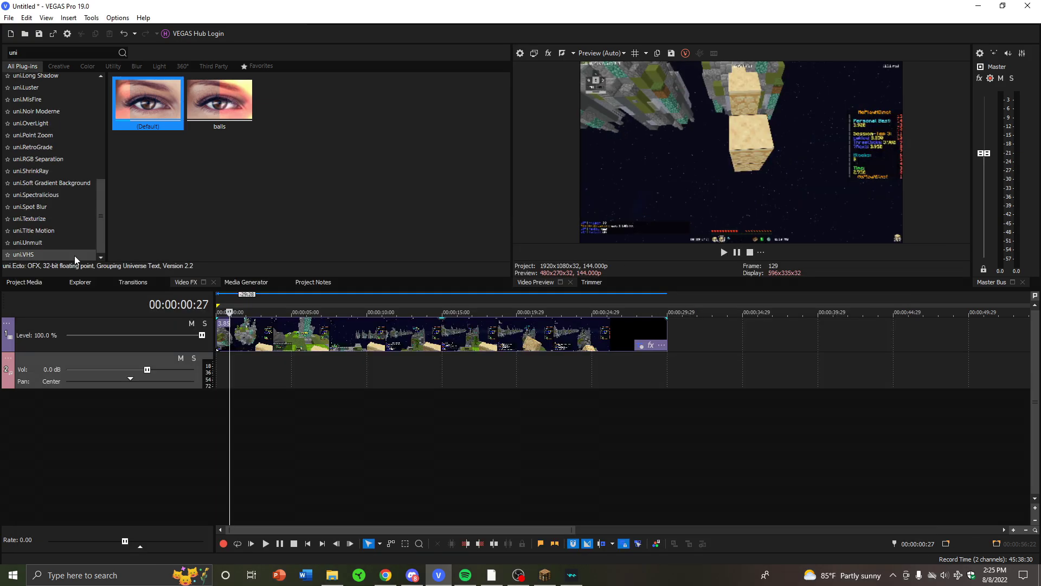
Step: Apply the default uni.RGB Separation effect to the clip and increase its Distortion while keeping the preview visible
left_click(61, 159)
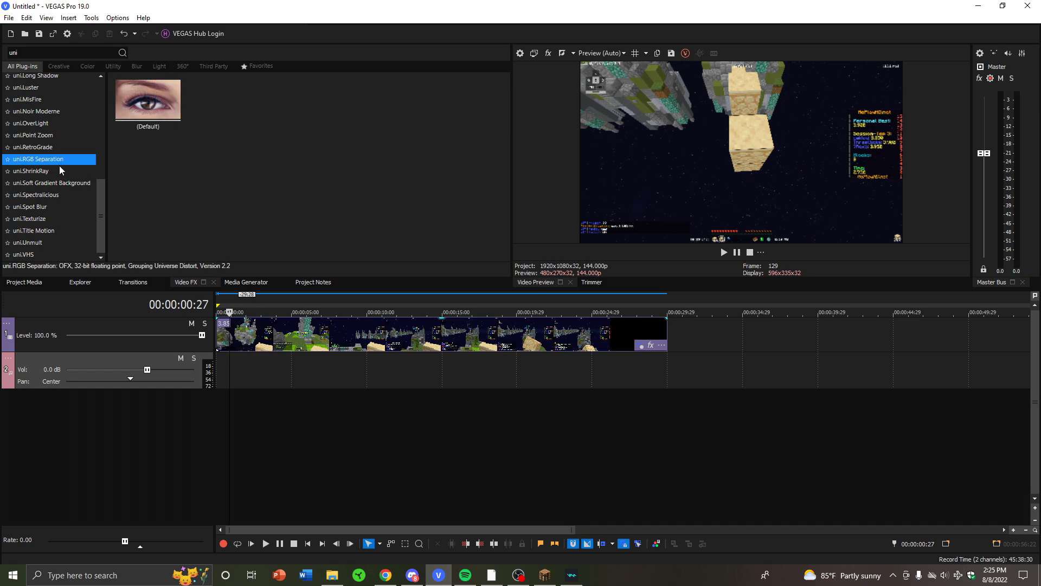
left_click_drag(148, 100, 364, 335)
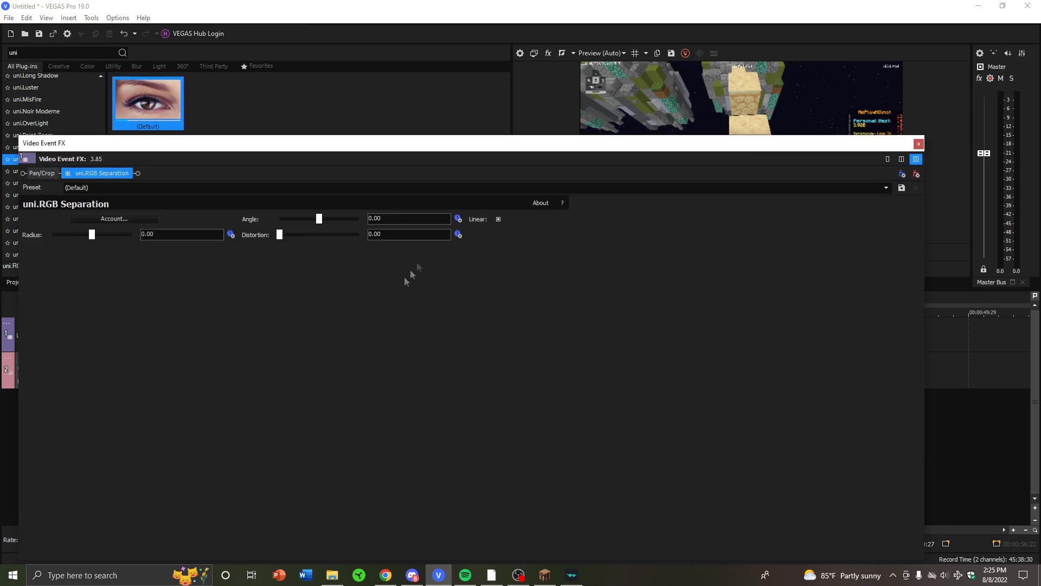
left_click_drag(574, 145, 580, 283)
left_click_drag(285, 374, 325, 404)
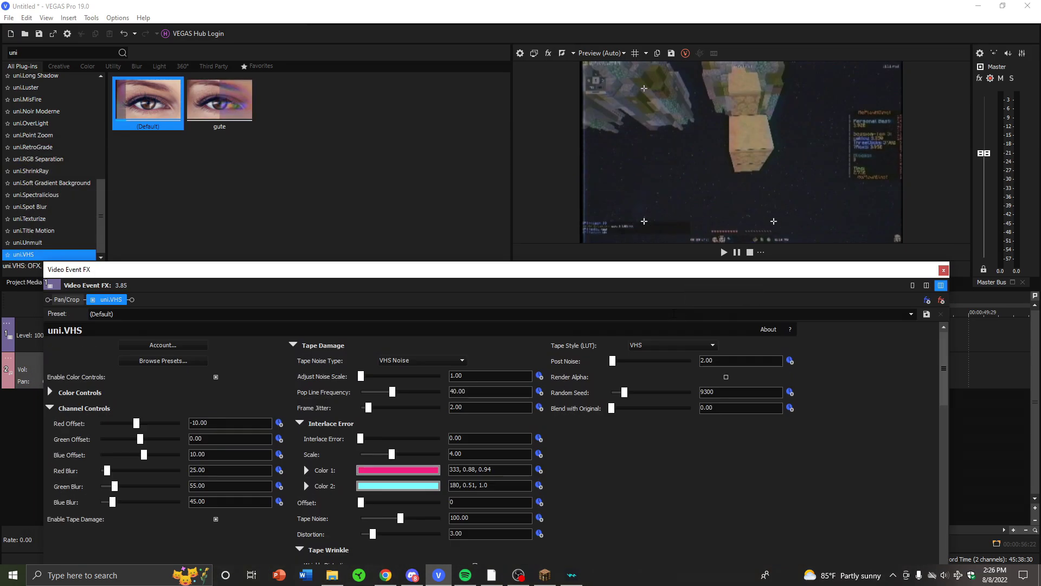
Step: Load the "gute" preset for the clip's uni.VHS effect and reposition the effect window
left_click_drag(549, 273, 604, 245)
left_click(965, 286)
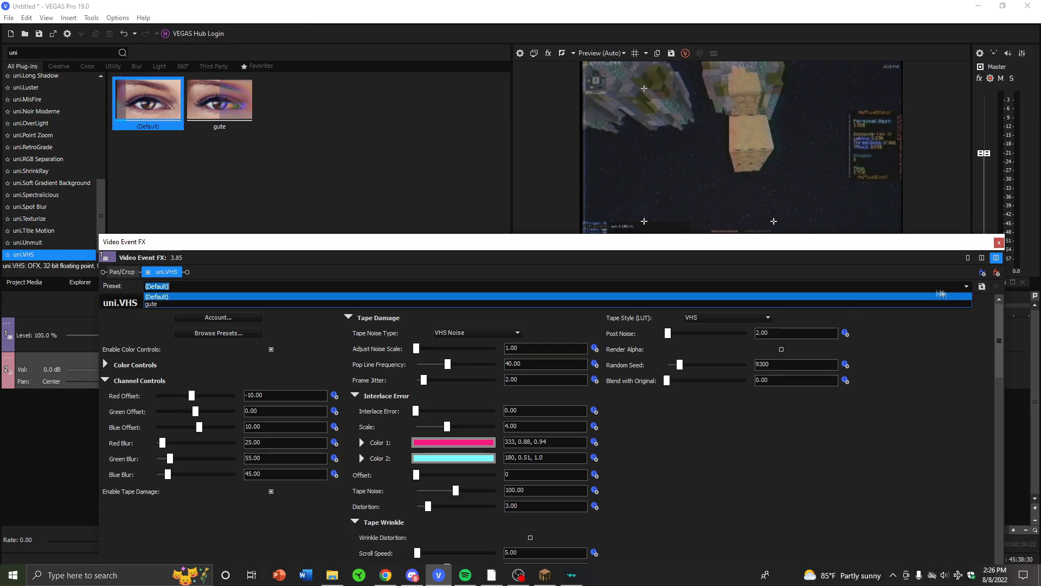
left_click(223, 304)
left_click_drag(340, 250, 269, 191)
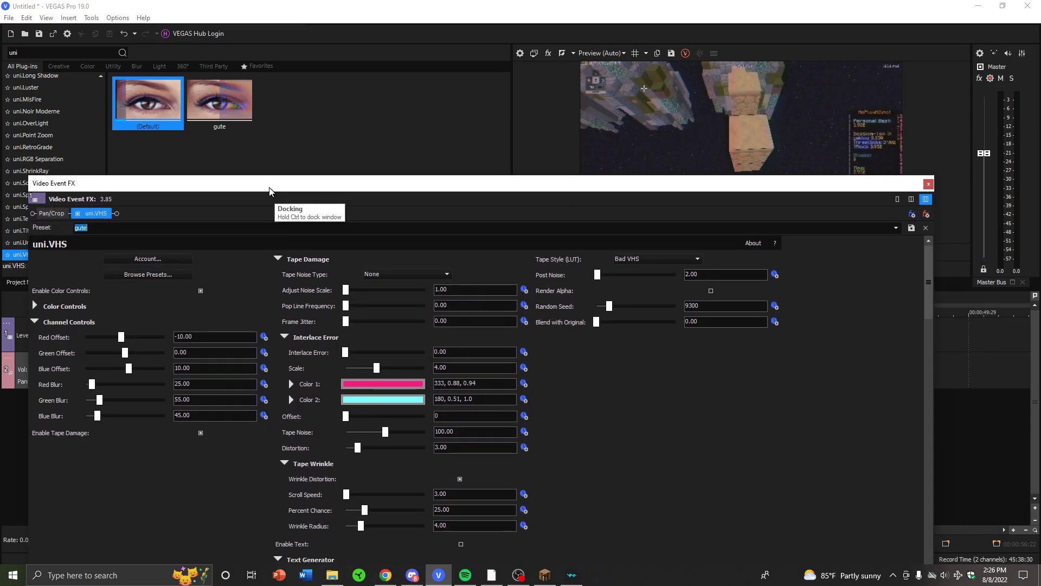
Step: Move the uni.VHS effect window higher on the screen and look through the remaining parameters further down
left_click_drag(372, 176, 374, 62)
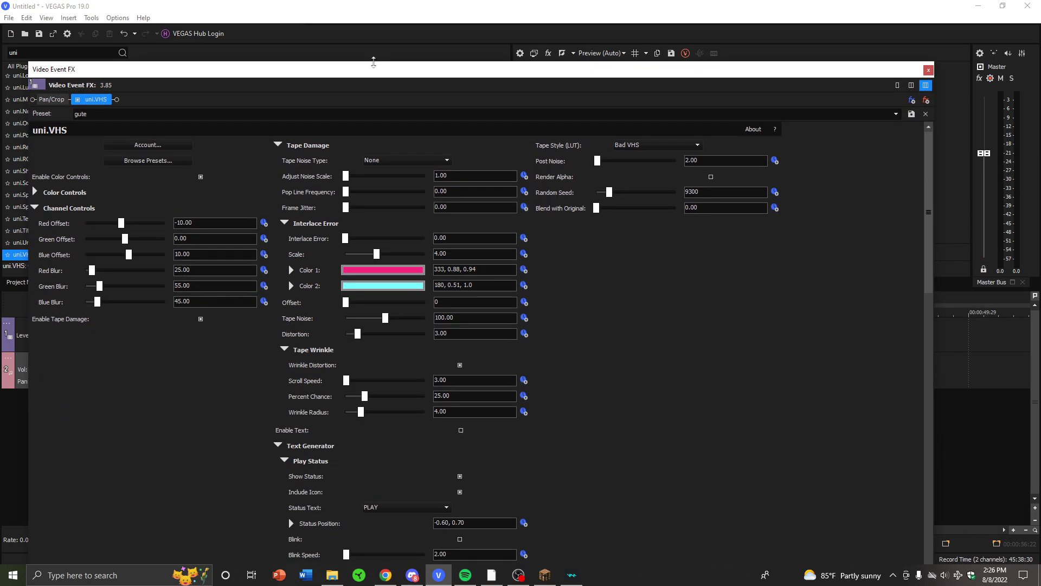
left_click_drag(929, 233, 824, 547)
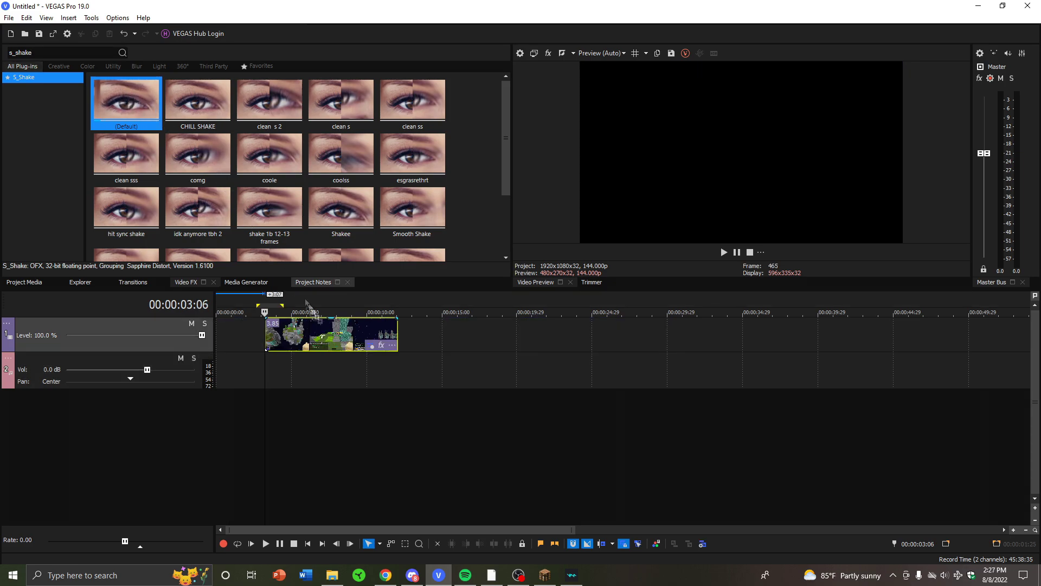
Step: Apply the default S_Shake effect to the clip with Amplitude 2, Frequency 20, and motion blur enabled at length 5
left_click_drag(307, 301, 317, 328)
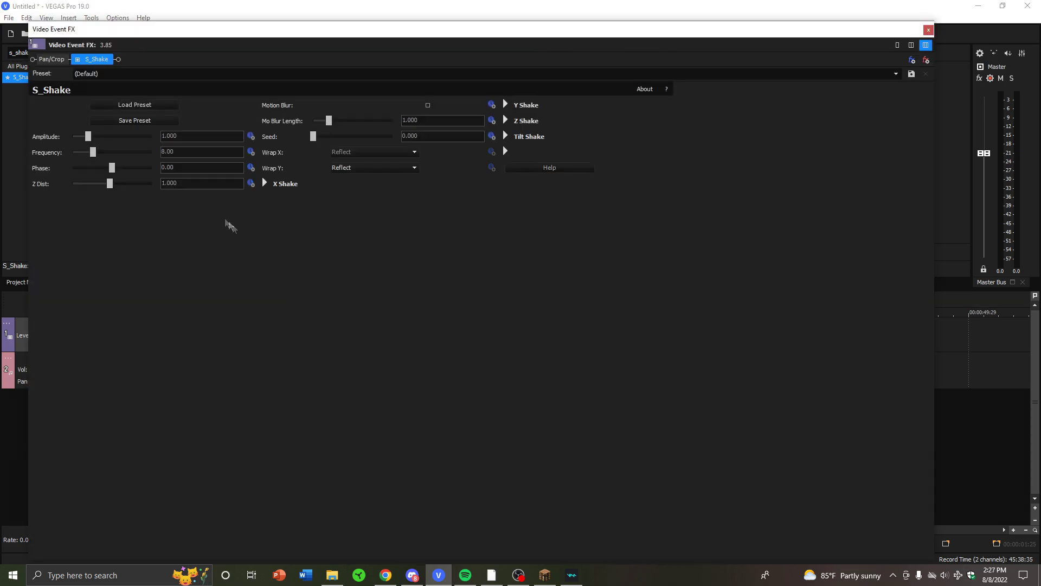
type("2")
key("Return")
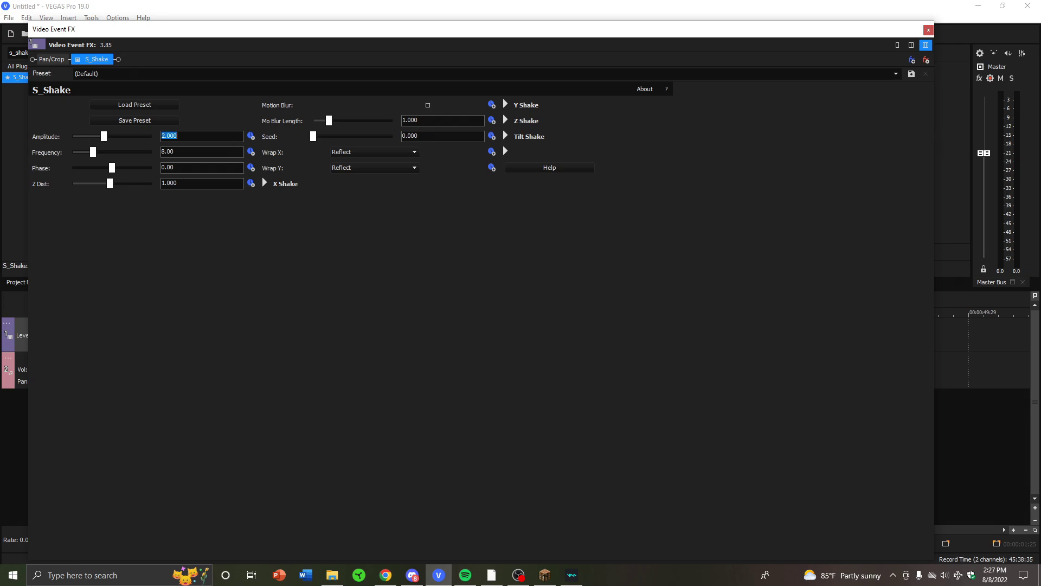
key("Tab")
type("20")
key("Return")
left_click(428, 105)
left_click_drag(329, 121, 395, 122)
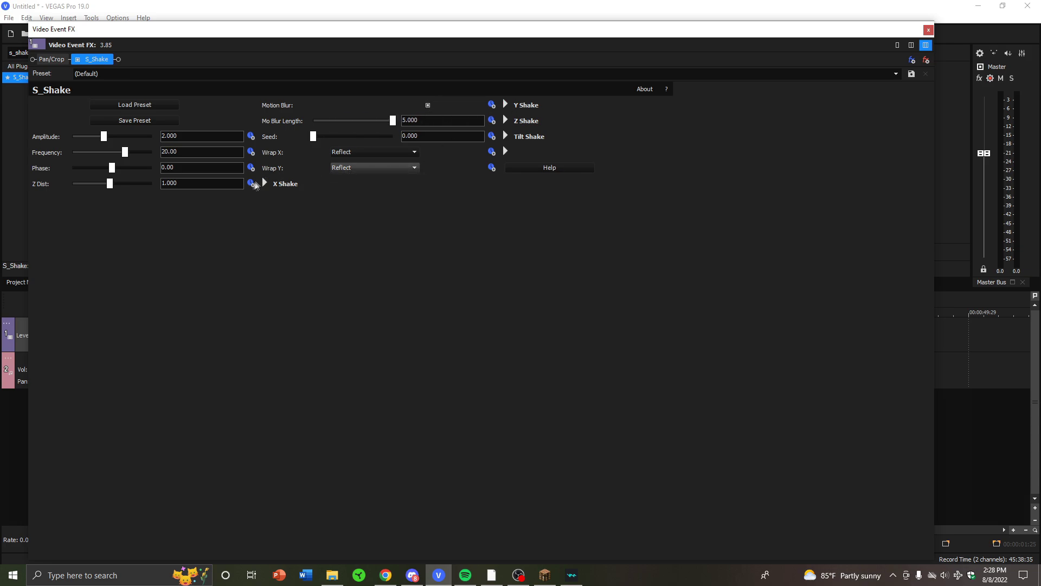
Step: Animate S_Shake's Amplitude down to 0 and Frequency down to 0.10 at 00:00:00:10, and close the effect window
left_click(250, 136)
left_click(250, 151)
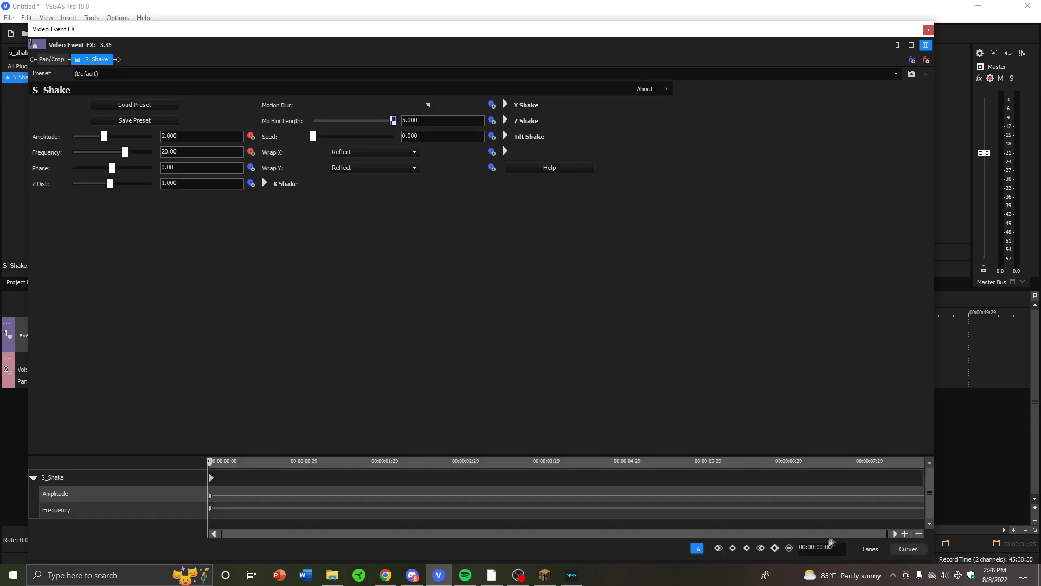
key("Return")
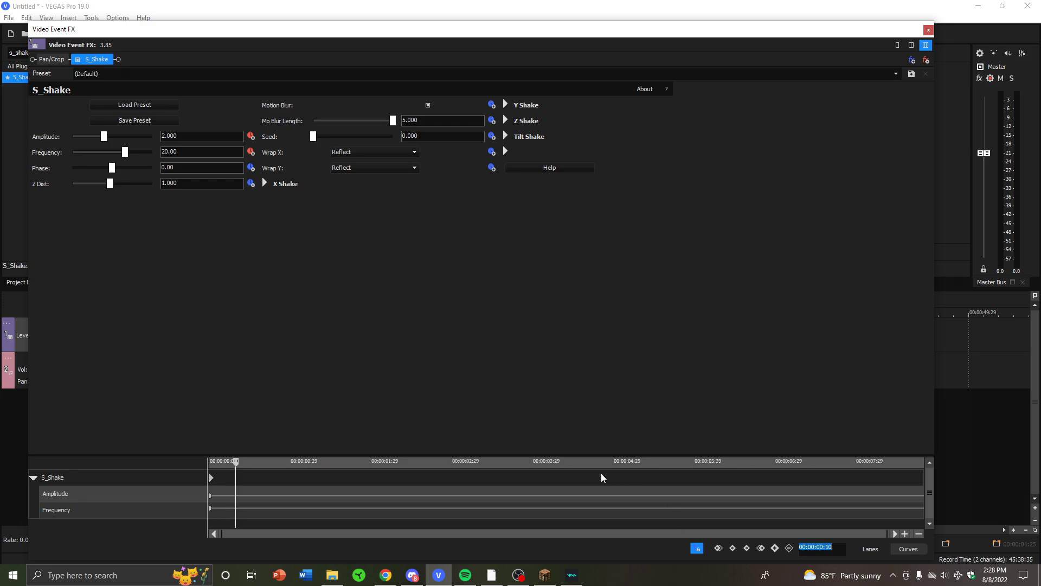
left_click_drag(105, 137, 8, 159)
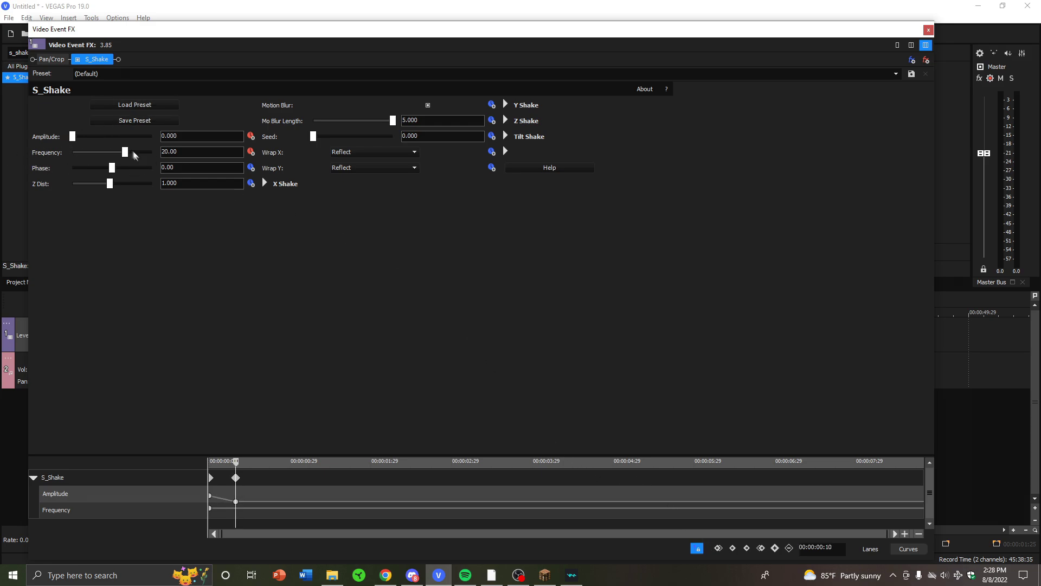
left_click_drag(125, 152, 4, 159)
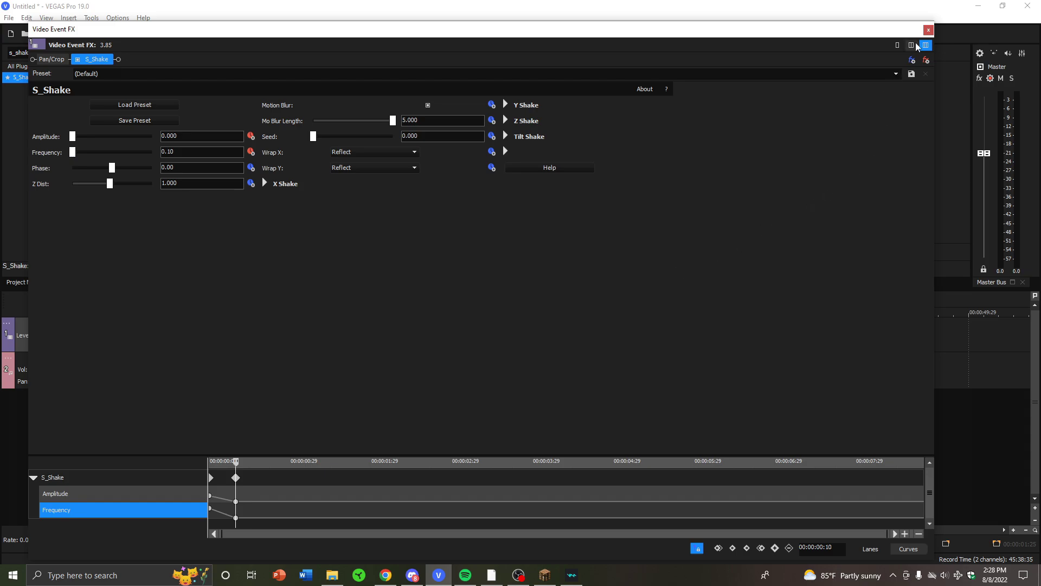
left_click(928, 29)
Step: Mark a loop region over the beginning of the clip and play back the shake
scroll(454, 330, "up", 4)
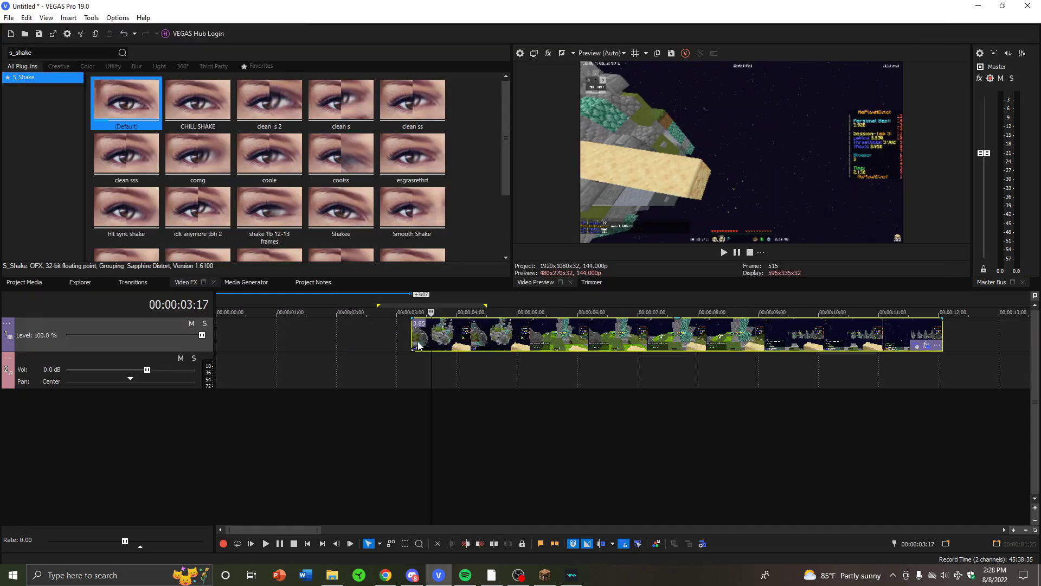
left_click_drag(377, 297, 559, 301)
key("space")
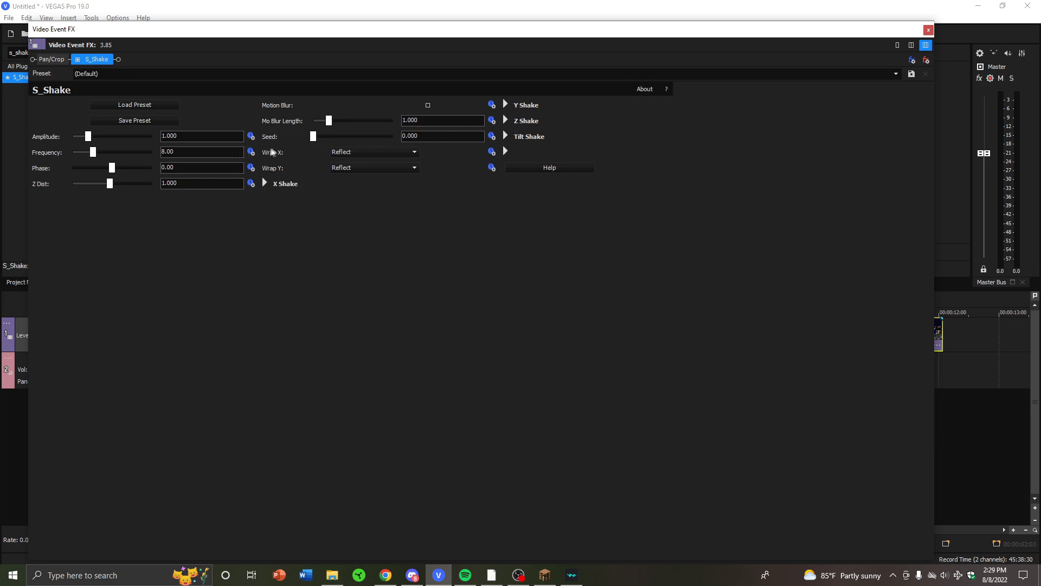
Step: In the fresh default S_Shake, set the X, Y and Tilt Rand Amp to 0 and Y Wave Amp to about 0.031
left_click(265, 184)
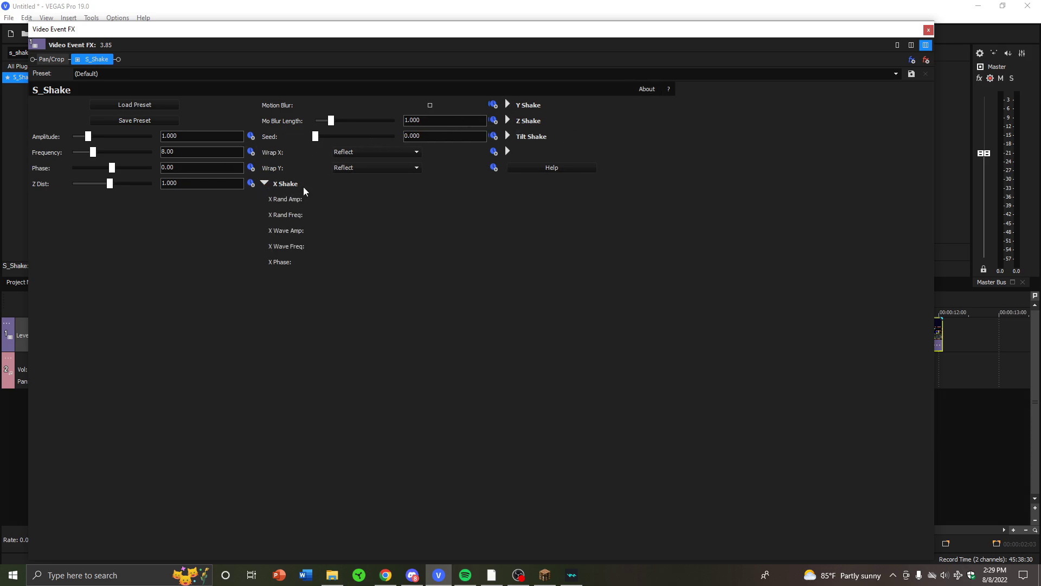
left_click_drag(343, 199, 315, 199)
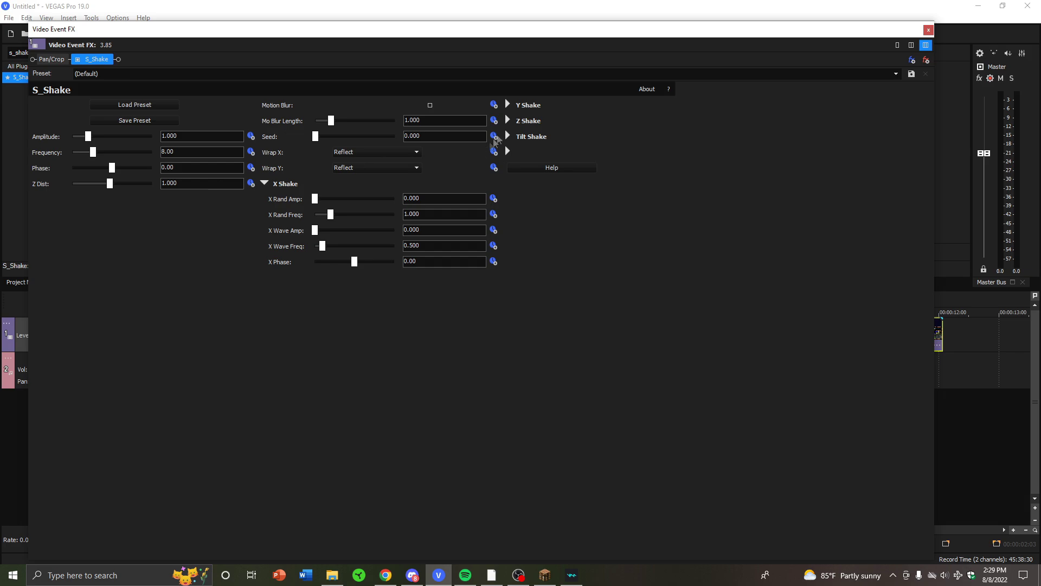
left_click(508, 105)
left_click_drag(573, 120, 556, 120)
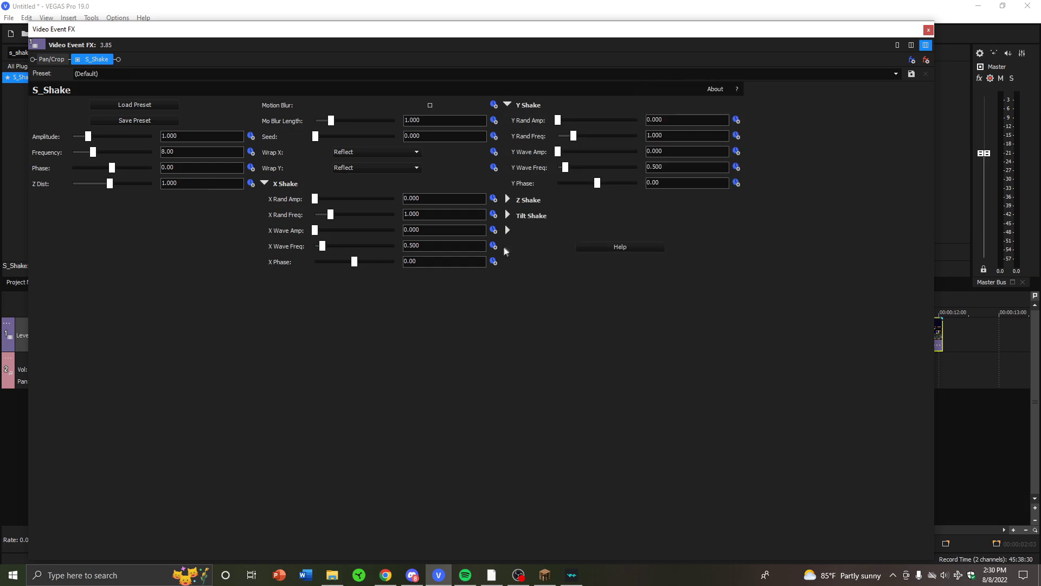
left_click(508, 215)
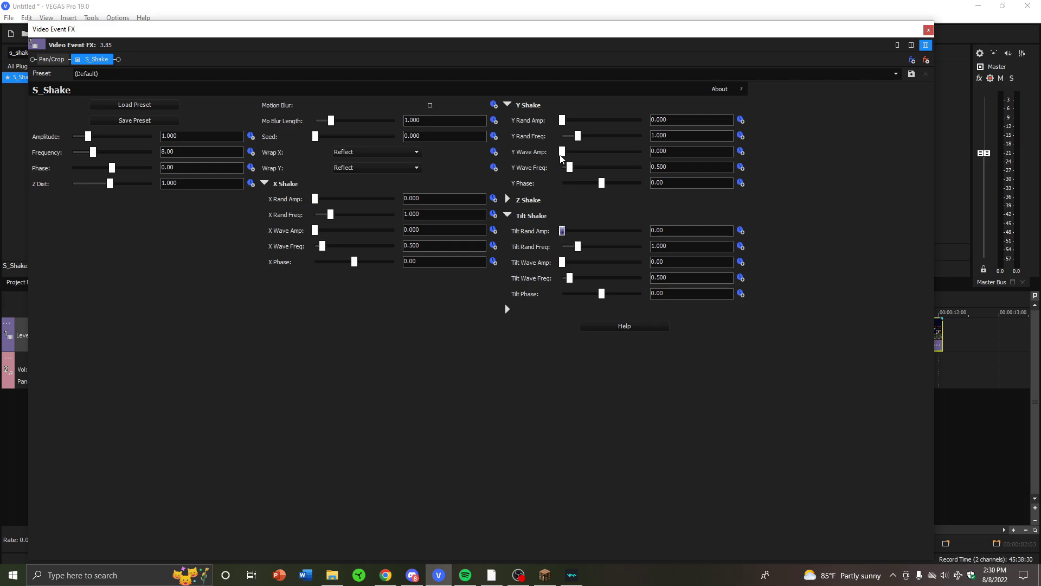
left_click_drag(561, 158, 575, 159)
Step: Animate S_Shake's Amplitude down to 0 at 00:00:00:11 and close the effect window
left_click(251, 136)
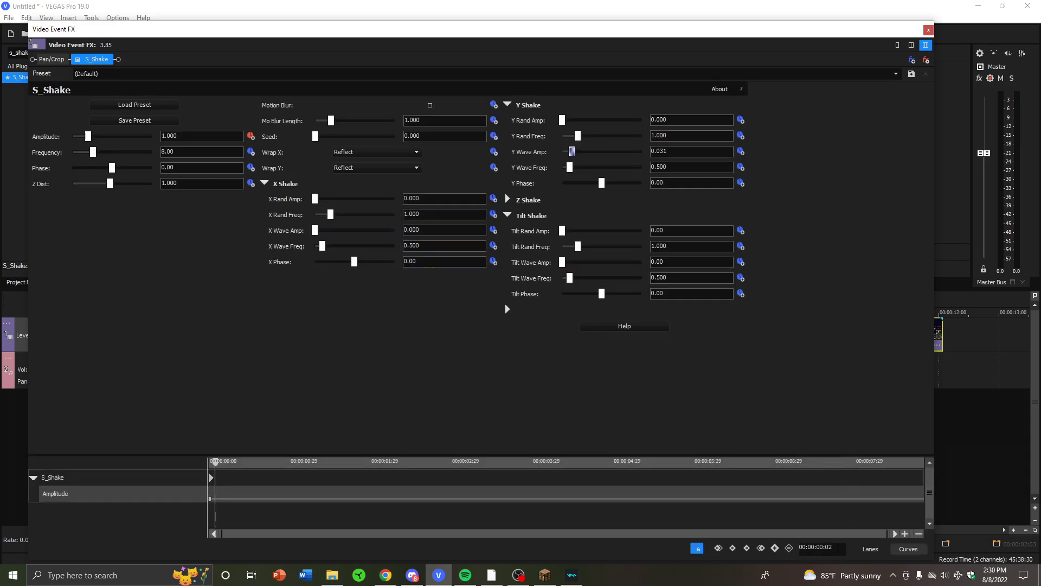
left_click(837, 547)
type("11")
key("Return")
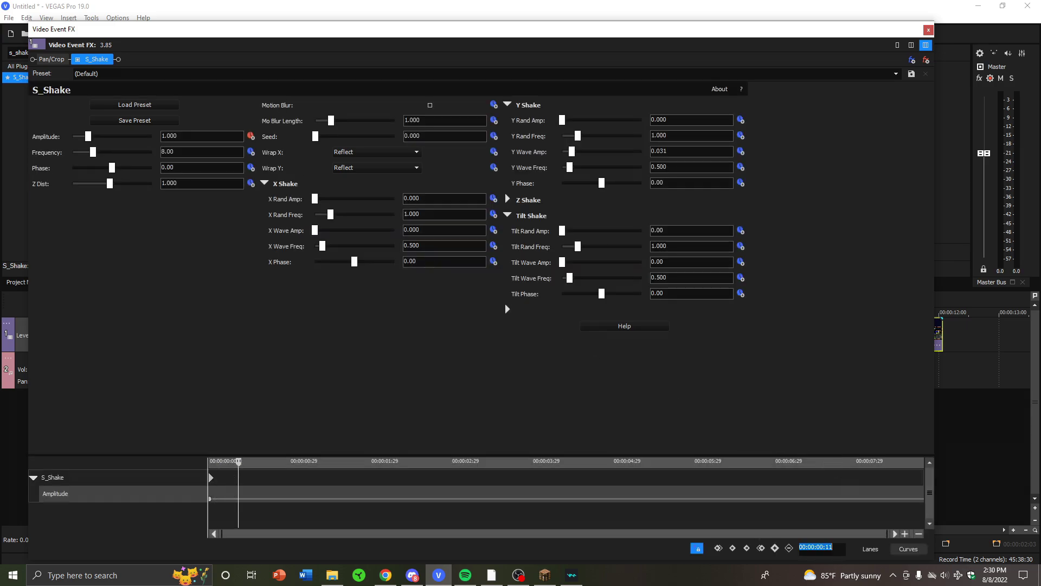
left_click_drag(89, 137, 71, 136)
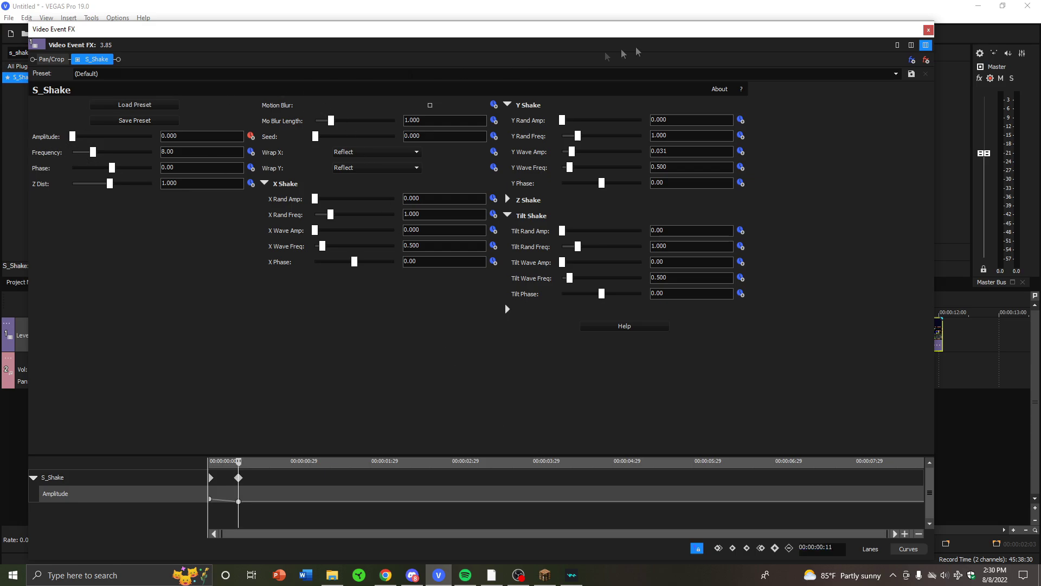
left_click(929, 30)
Step: Narrow the loop region to the clip's opening frames and play back the vertical shake
left_click_drag(413, 303, 441, 297)
key("space")
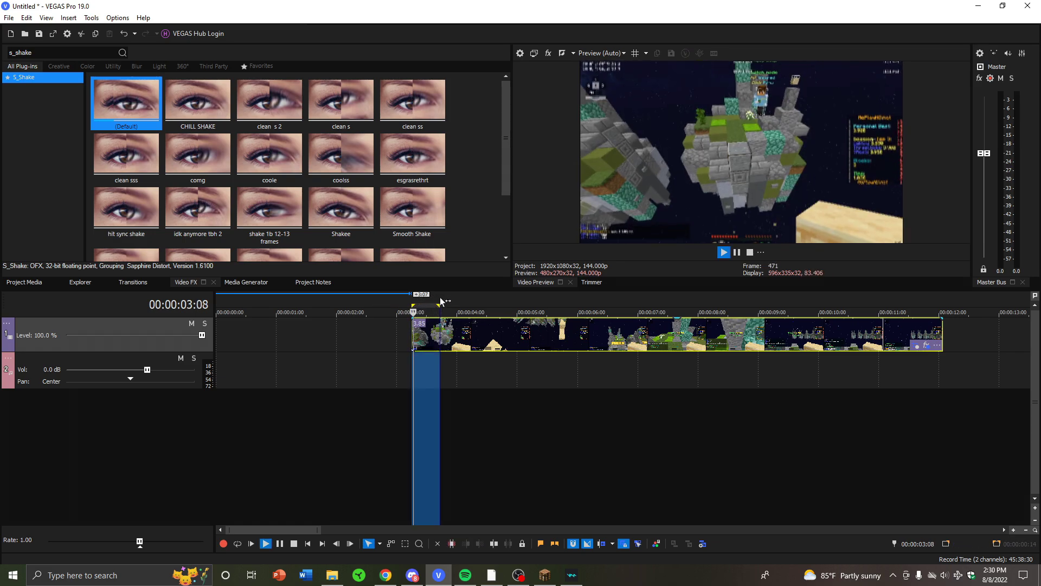
key("space")
key("space")
key("Return")
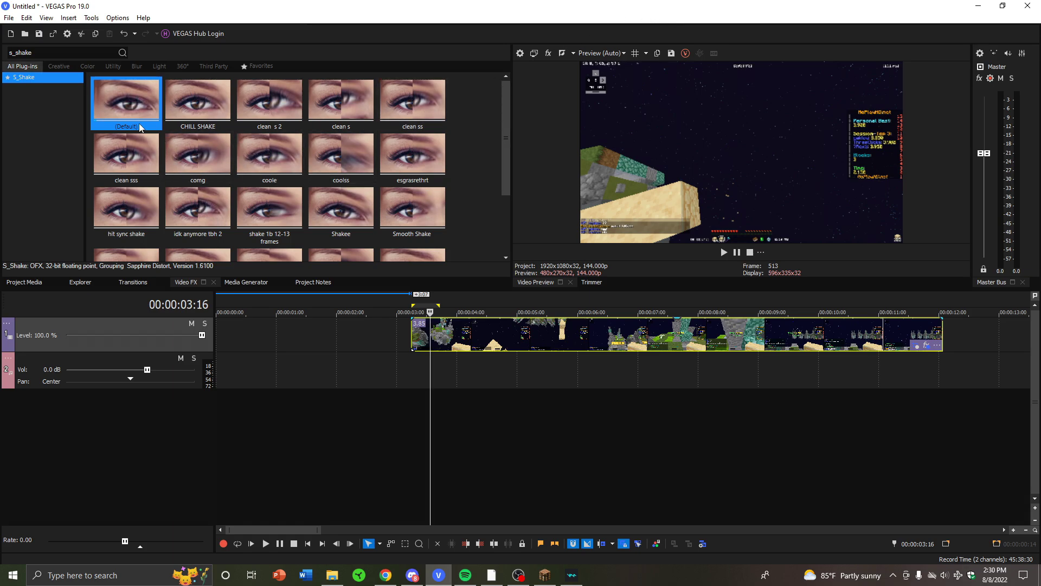
Step: Add a second default S_Shake to the clip with X, Y and Tilt Rand Amp at 0 and Tilt Wave Amp at 6
left_click_drag(140, 127, 423, 330)
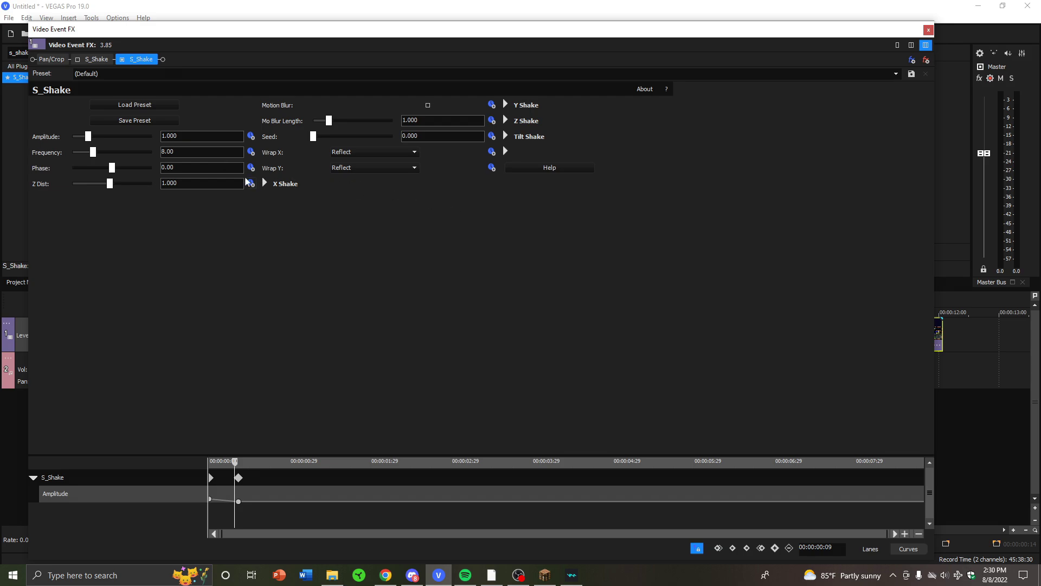
left_click(264, 184)
left_click_drag(343, 205, 314, 205)
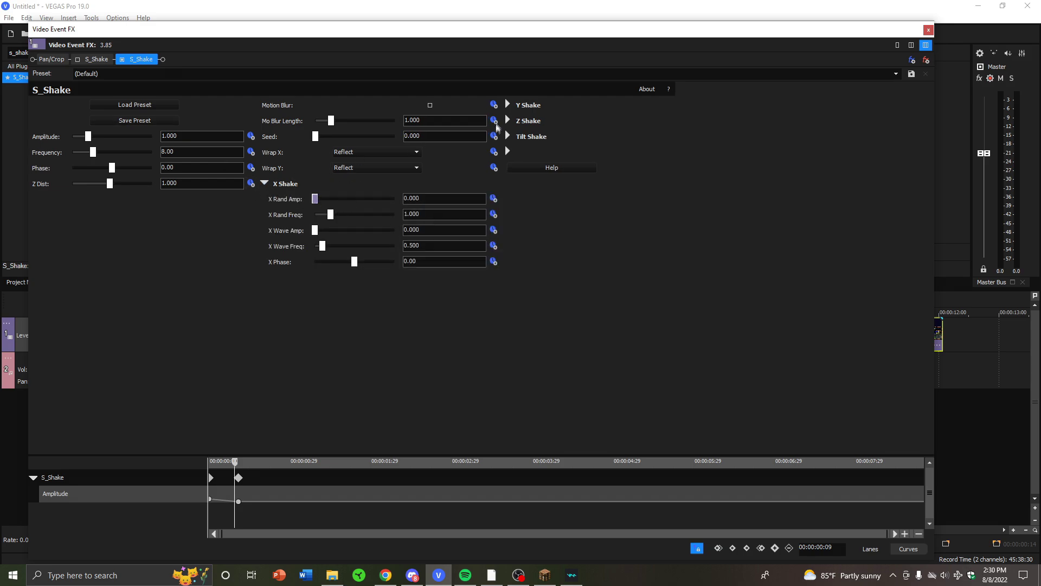
left_click(508, 105)
left_click_drag(574, 123, 556, 123)
left_click(508, 215)
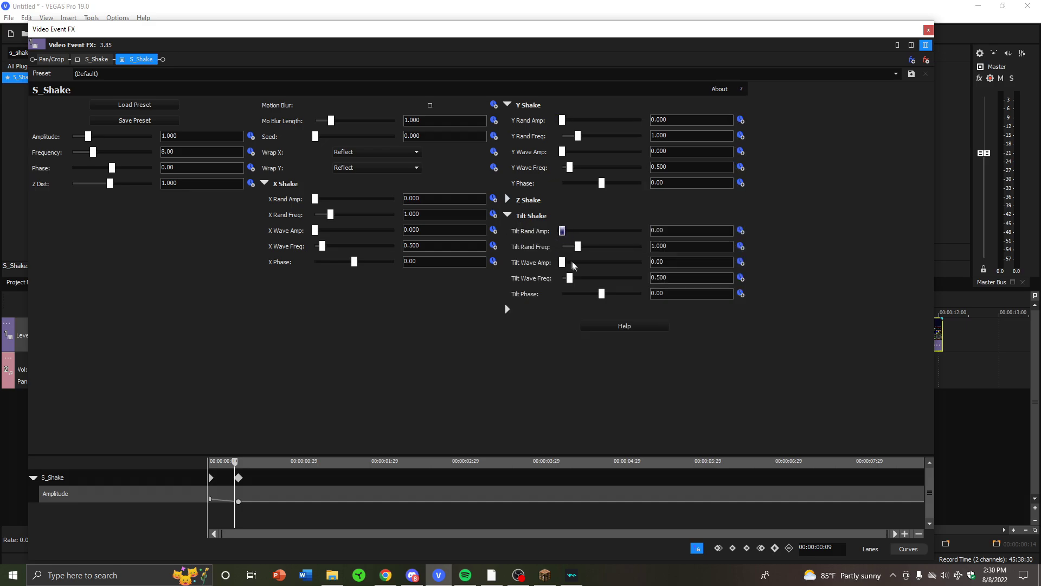
left_click_drag(563, 263, 568, 263)
key("Tab")
type("6")
key("Return")
Step: Animate the second S_Shake's Amplitude down to 0 at 00:00:01:01 and close the effect window
left_click(250, 136)
left_click_drag(237, 464, 295, 466)
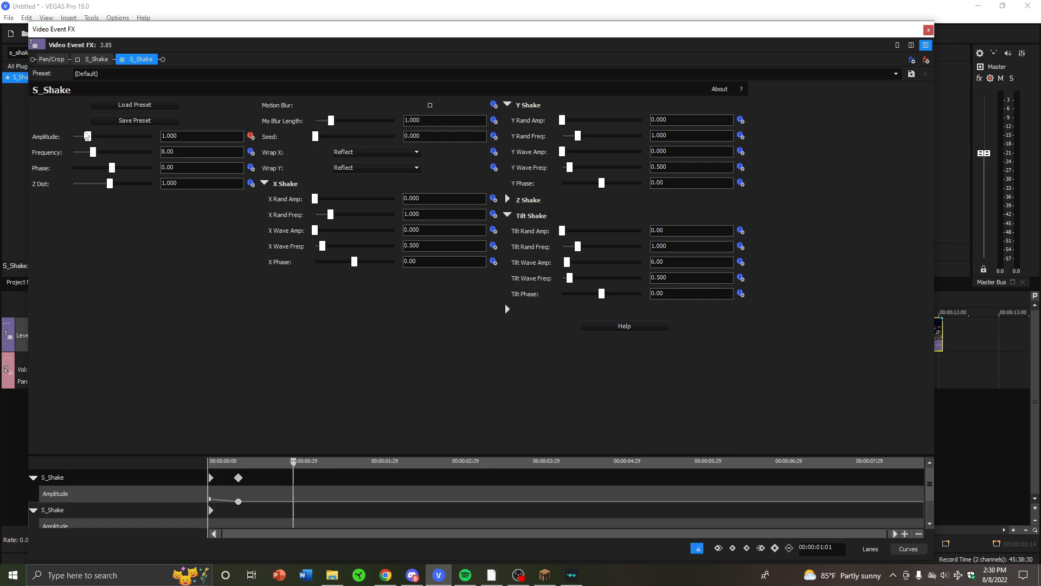
left_click_drag(89, 137, 73, 137)
left_click(928, 30)
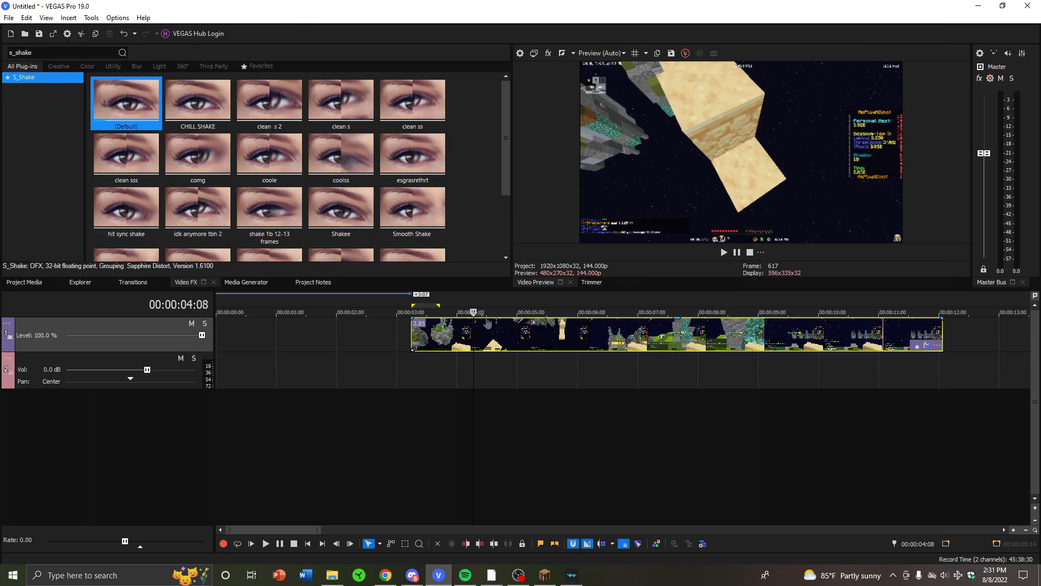
Step: Extend the loop region to about the clip's first second and play back the tilt shake
left_click_drag(412, 305, 477, 306)
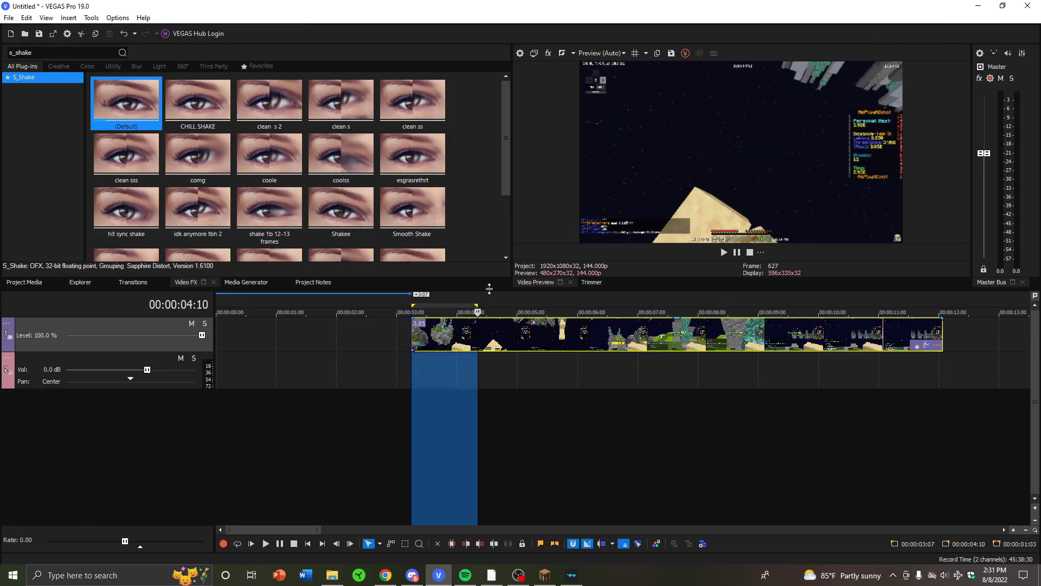
key("space")
key("BackSpace")
key("space")
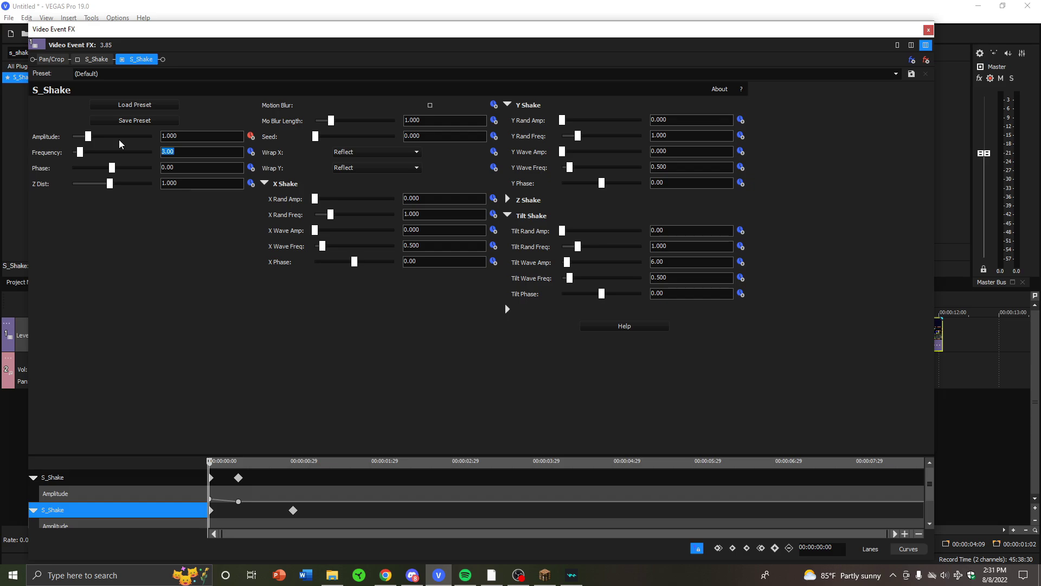
Step: Set the second S_Shake's Frequency to 5, close its window and play back the looped section
key("Return")
left_click(929, 30)
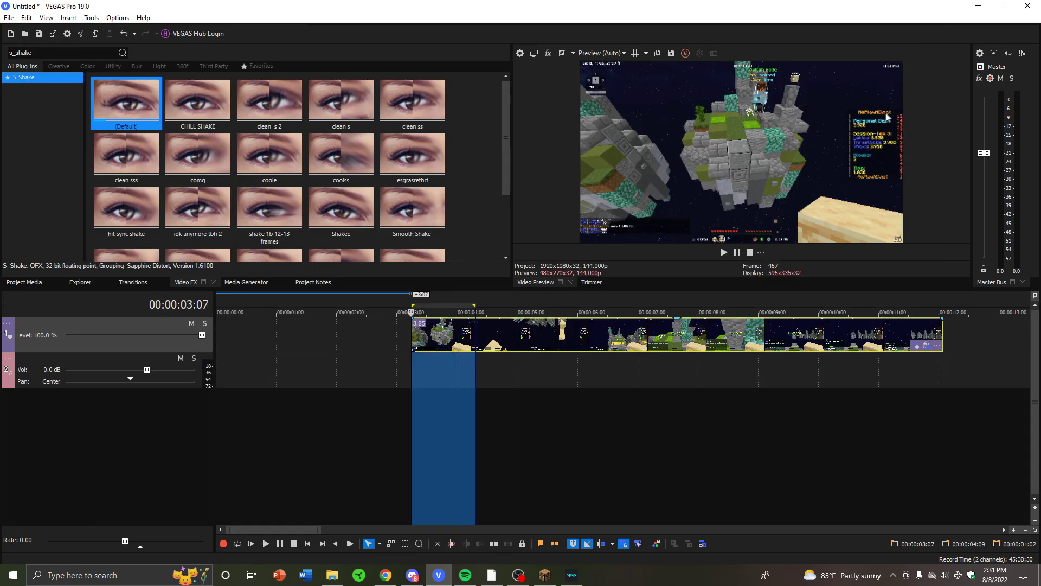
key("space")
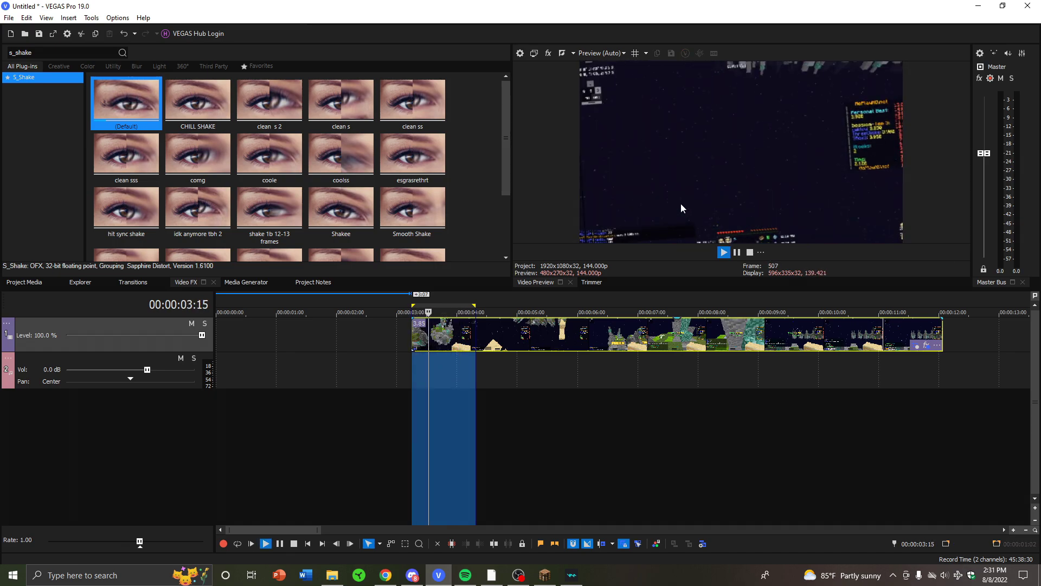
key("space")
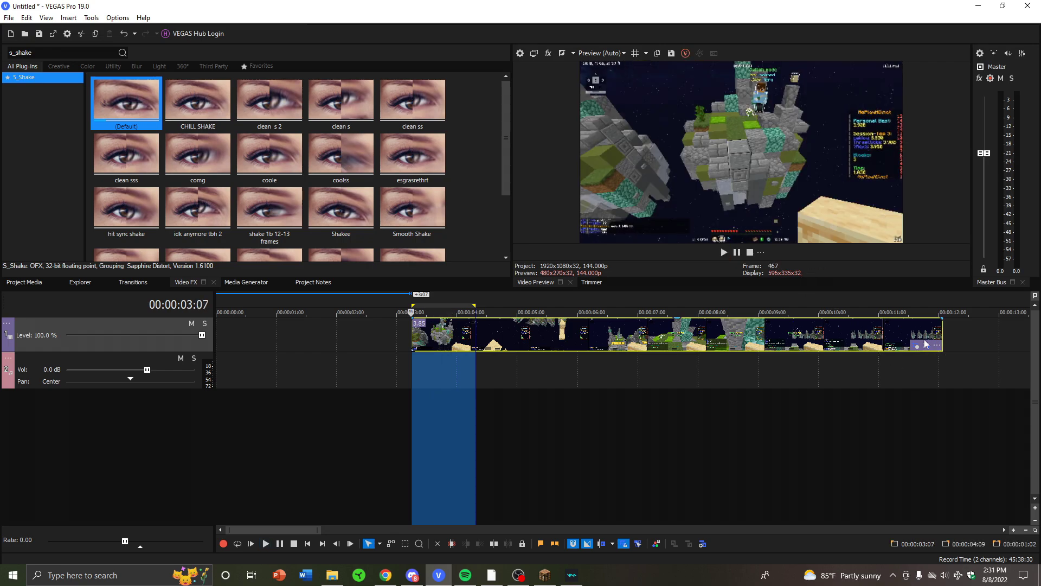
Step: Enable the first S_Shake again in the clip's effect chain and close the effect window
left_click(926, 343)
left_click(78, 60)
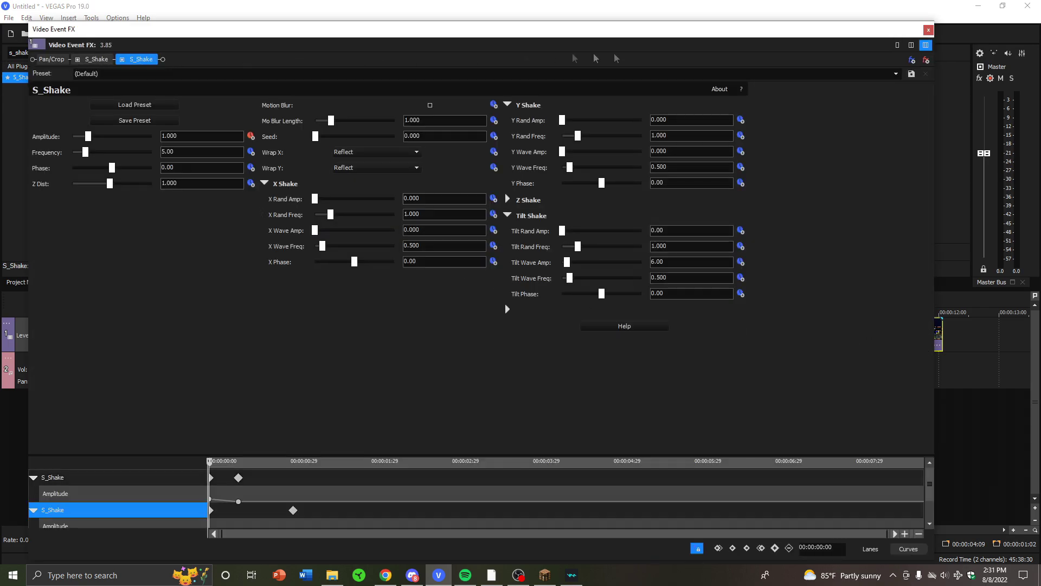
left_click(929, 31)
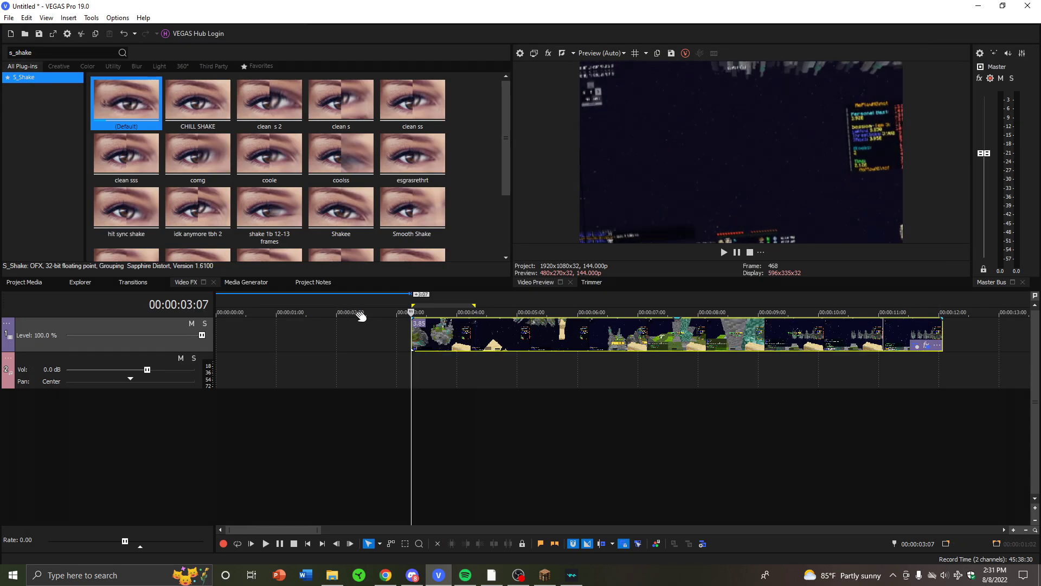
Step: Play back the combined shakes from just before the clip's start
key("space")
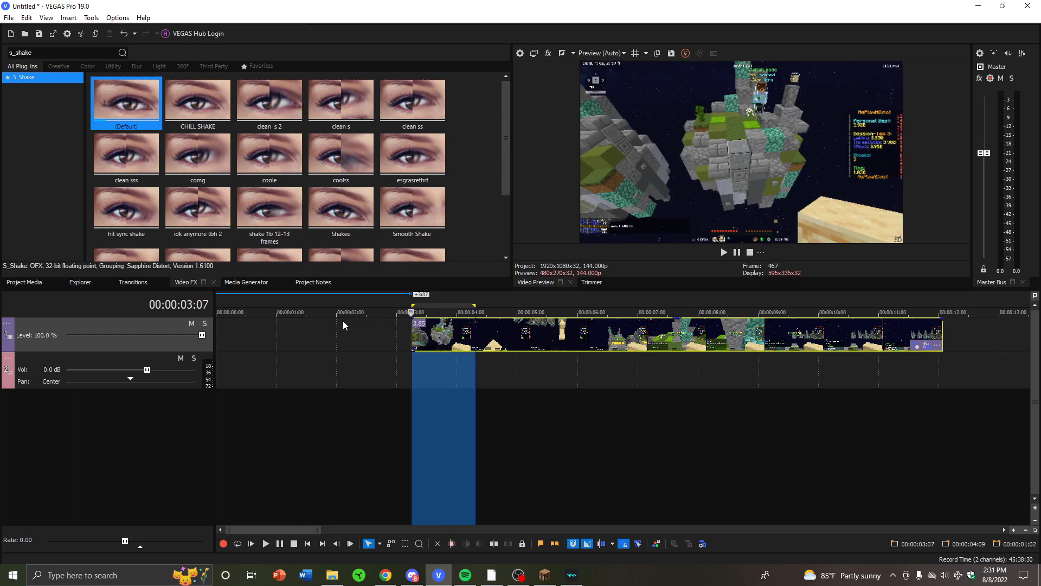
left_click(402, 307)
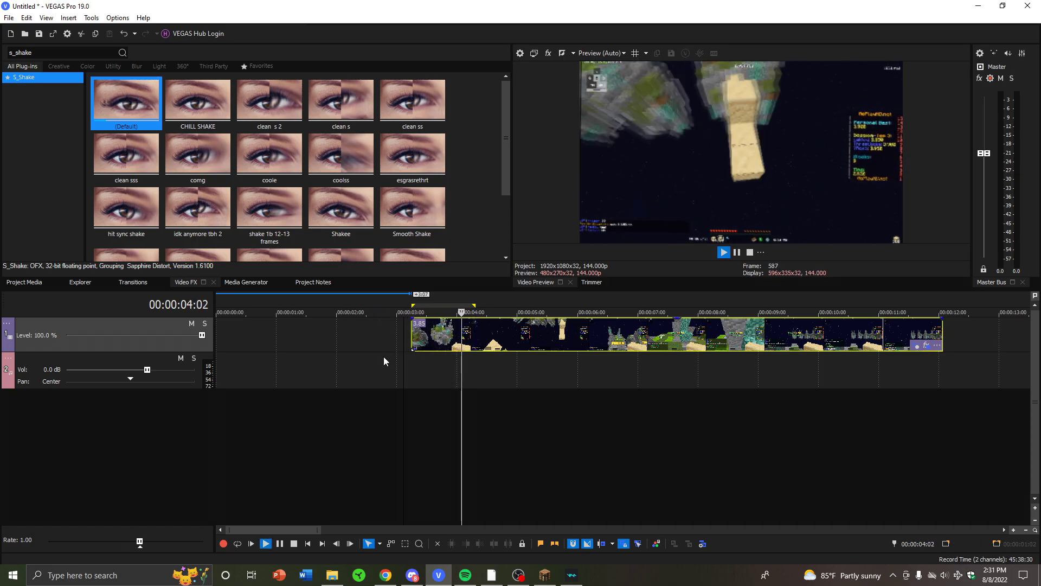
key("space")
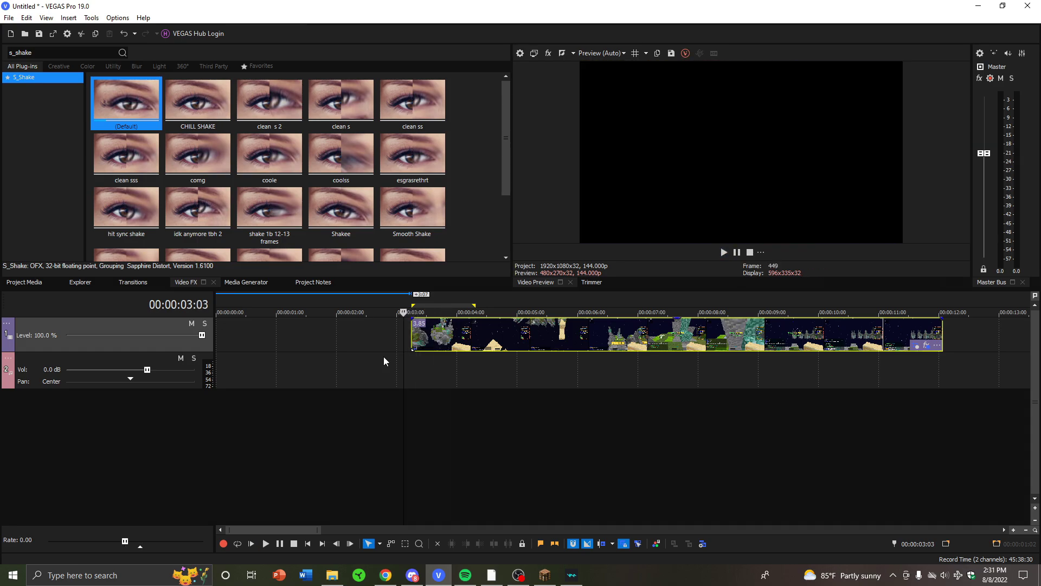
left_click(552, 326)
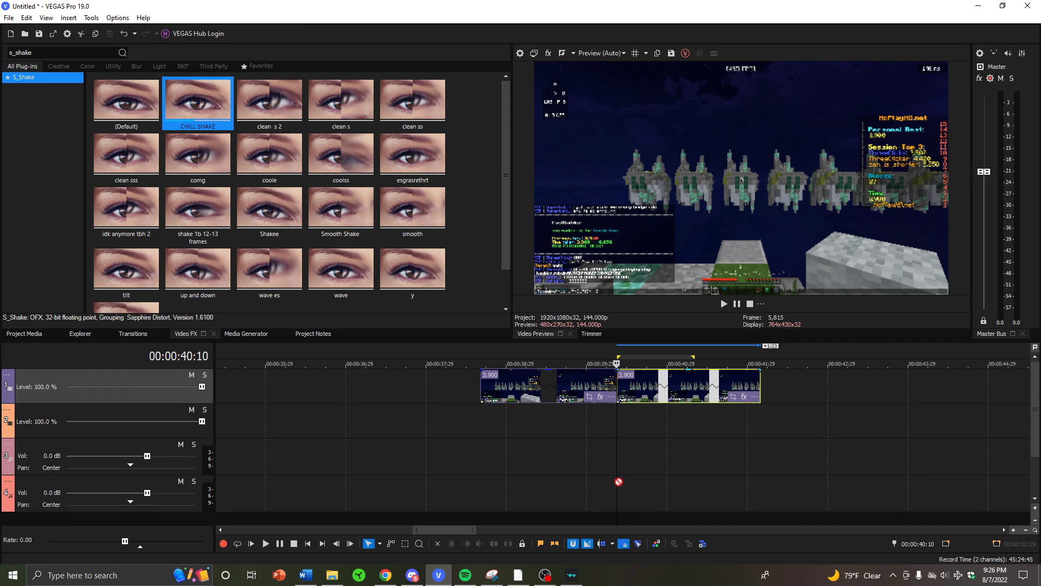
Step: Duplicate the second clip onto the track below and mask the upper copy with a rectangle over the chat text, centred at about X 354, Y 898
left_click_drag(635, 486, 629, 419)
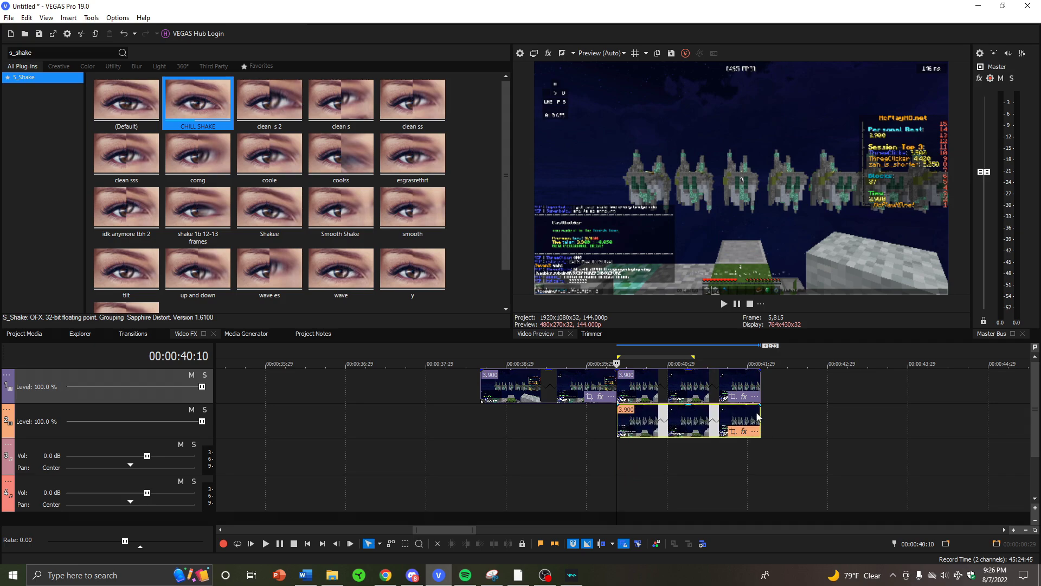
left_click(733, 398)
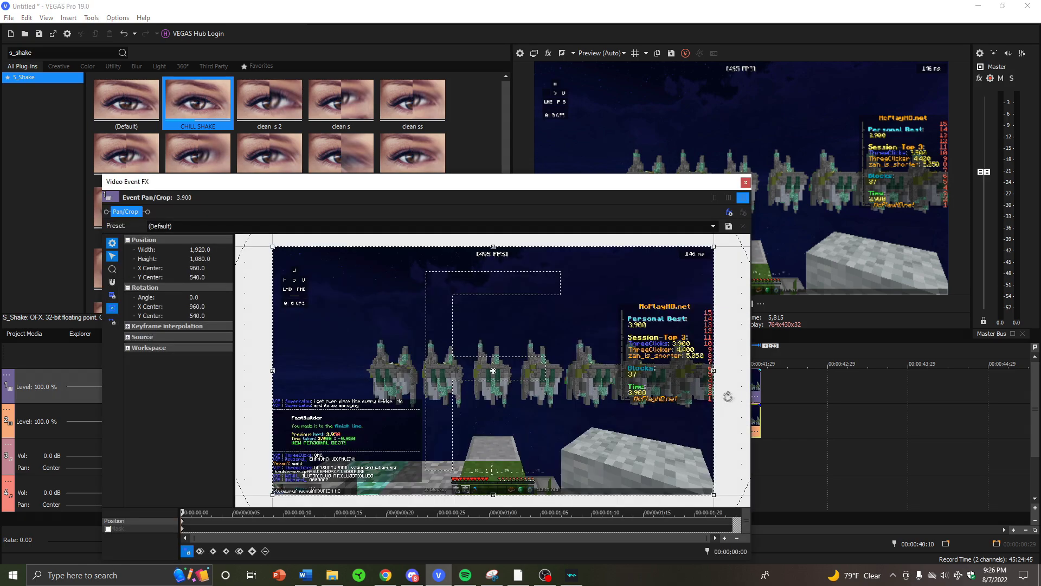
left_click(108, 528)
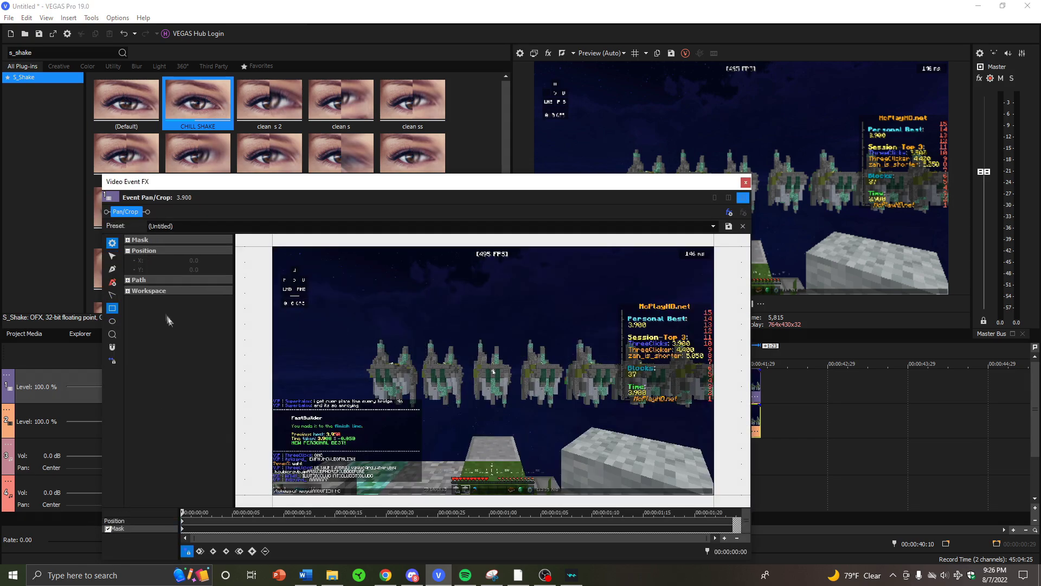
left_click(113, 308)
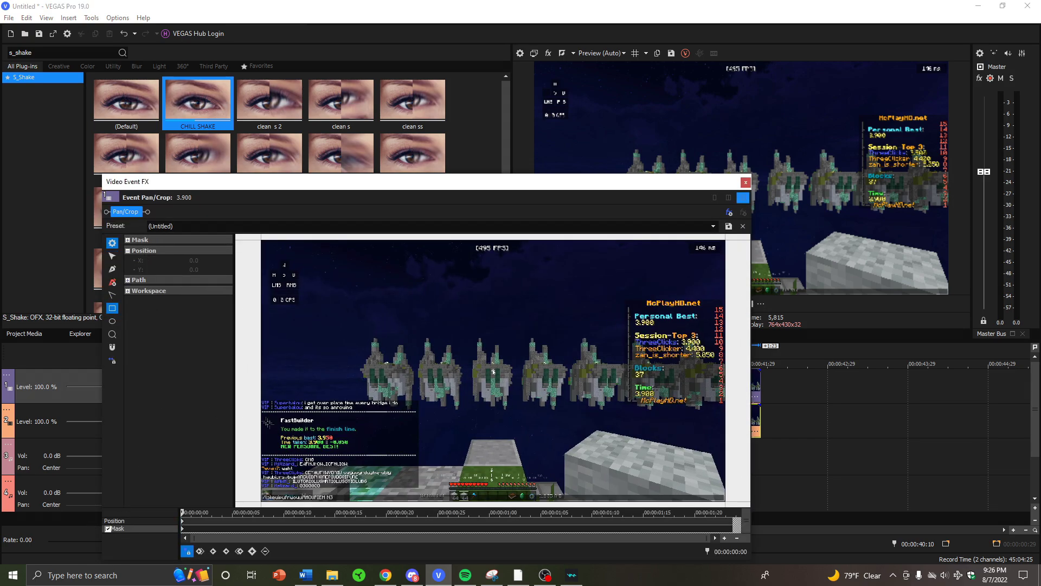
left_click_drag(261, 423, 432, 488)
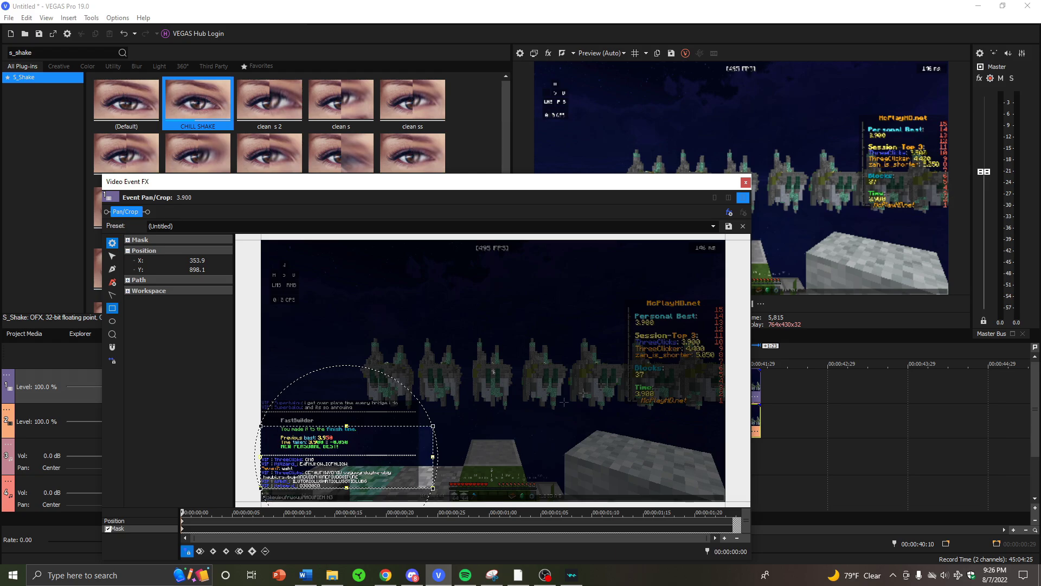
left_click(746, 182)
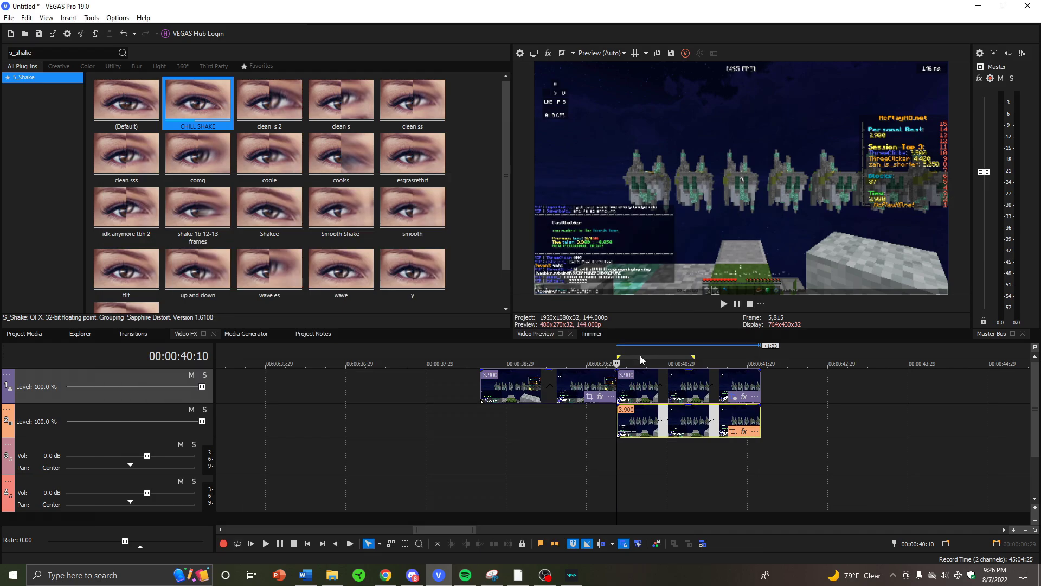
Step: Add the default S_BlurMoCurves effect to the masked upper clip and enable keyframing for Shift X and Shift Y
double_click(7, 53)
type("s_blurmo")
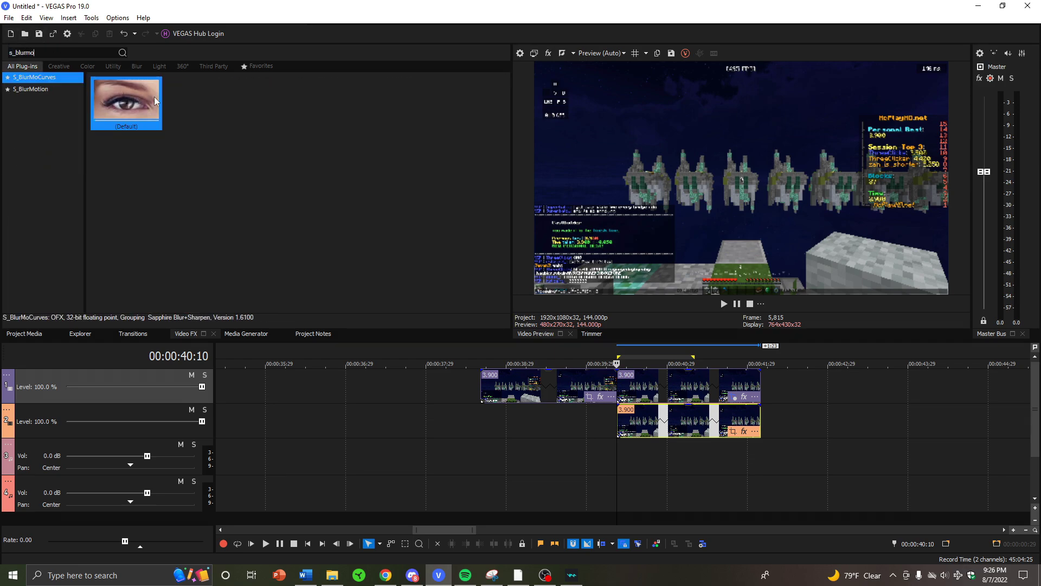
left_click_drag(155, 102, 647, 392)
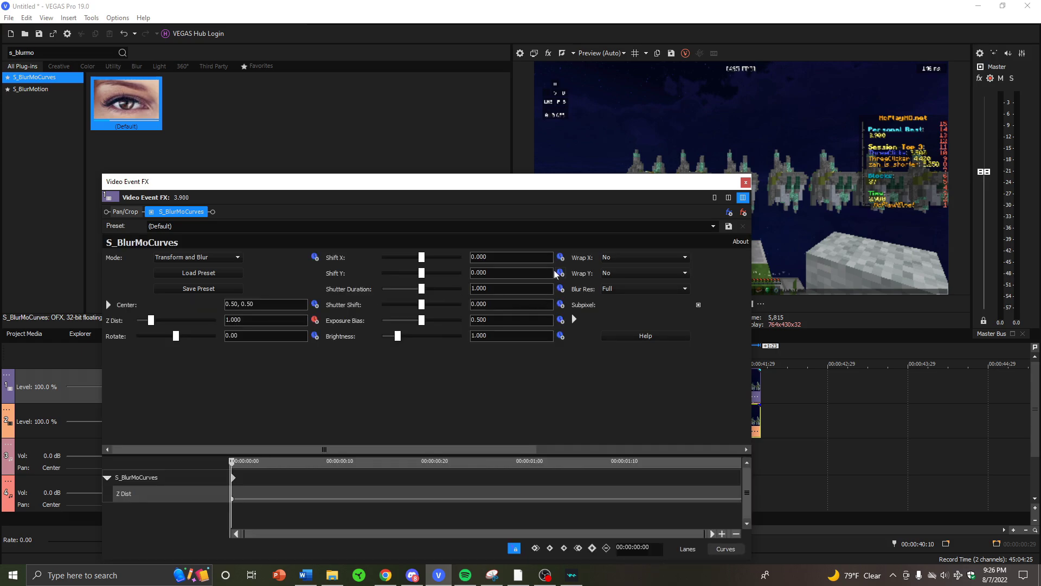
left_click(561, 273)
left_click(561, 257)
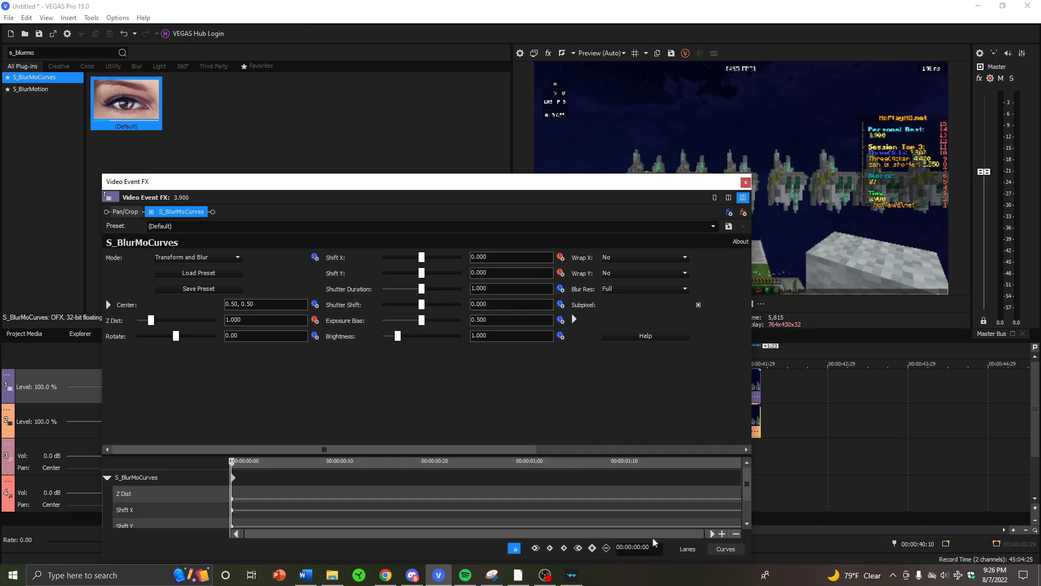
Step: At frame 2 of the effect, keyframe Shift Y and Shift X at 0.34 and Z Dist at 0.6, and close the effect window
type("2")
key("Return")
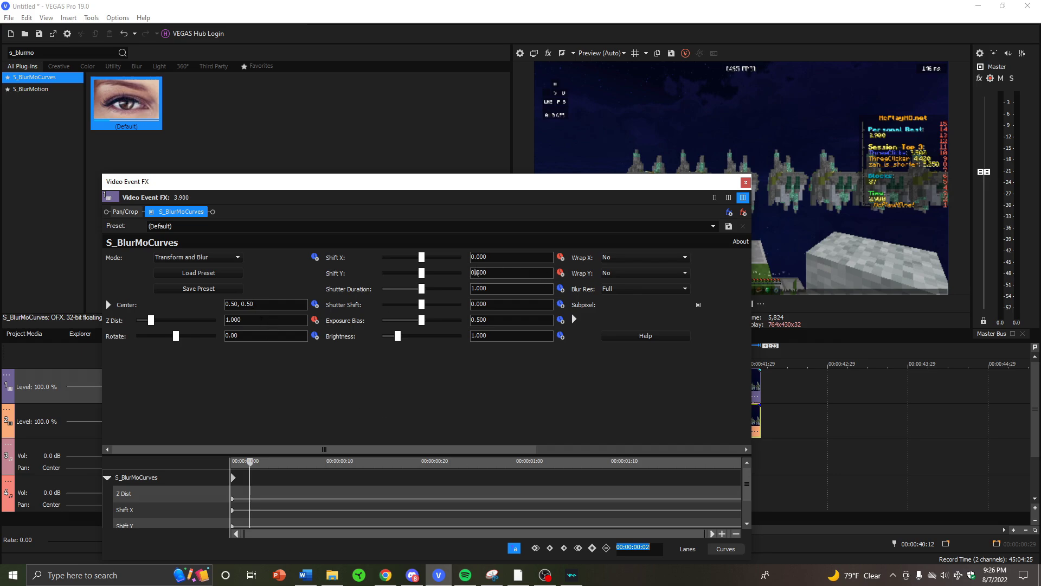
left_click(476, 272)
type(".34")
key("Return")
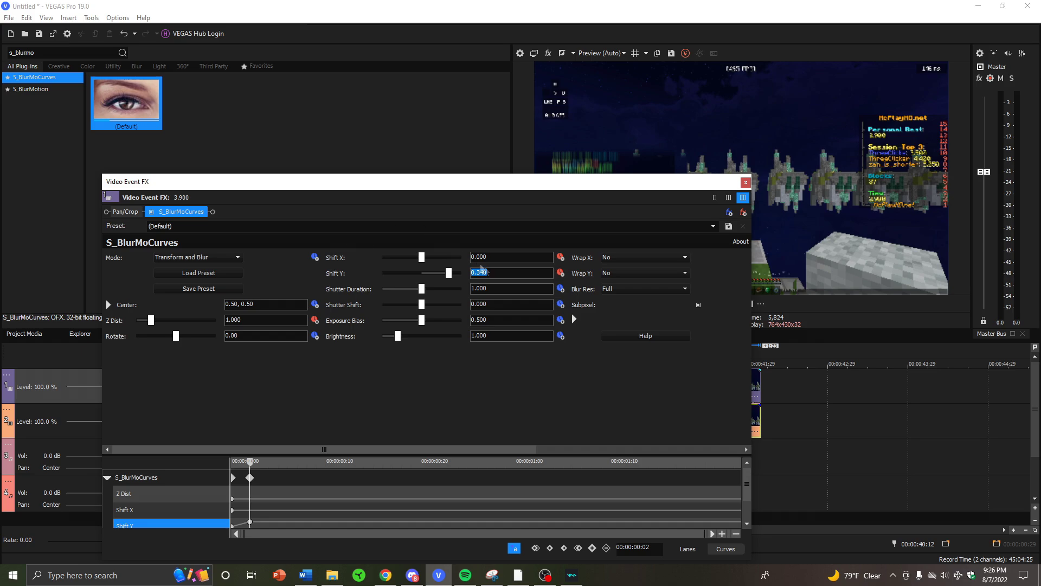
left_click_drag(488, 257, 327, 239)
type(".34")
key("Return")
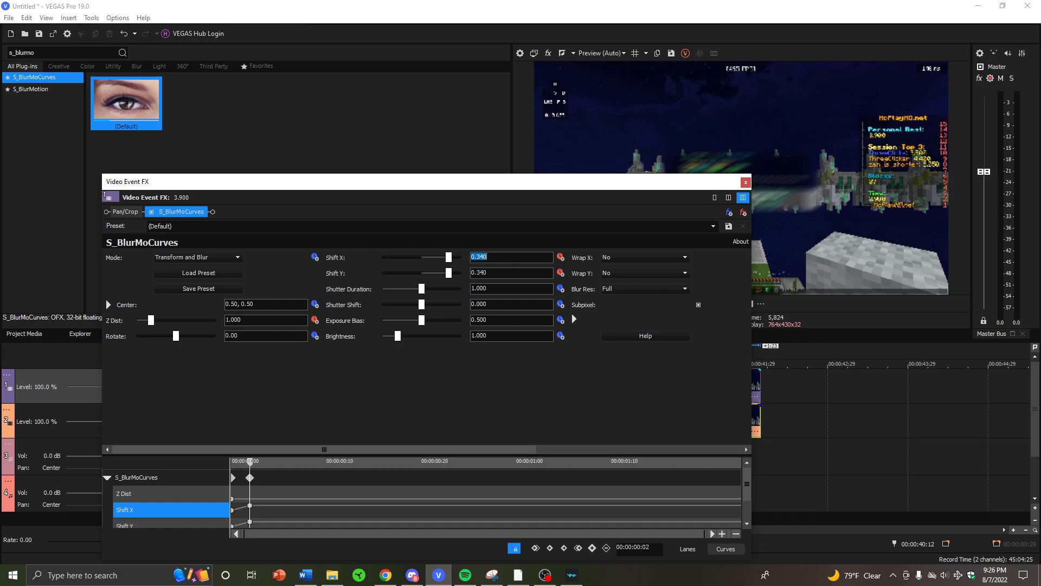
left_click_drag(151, 321, 143, 325)
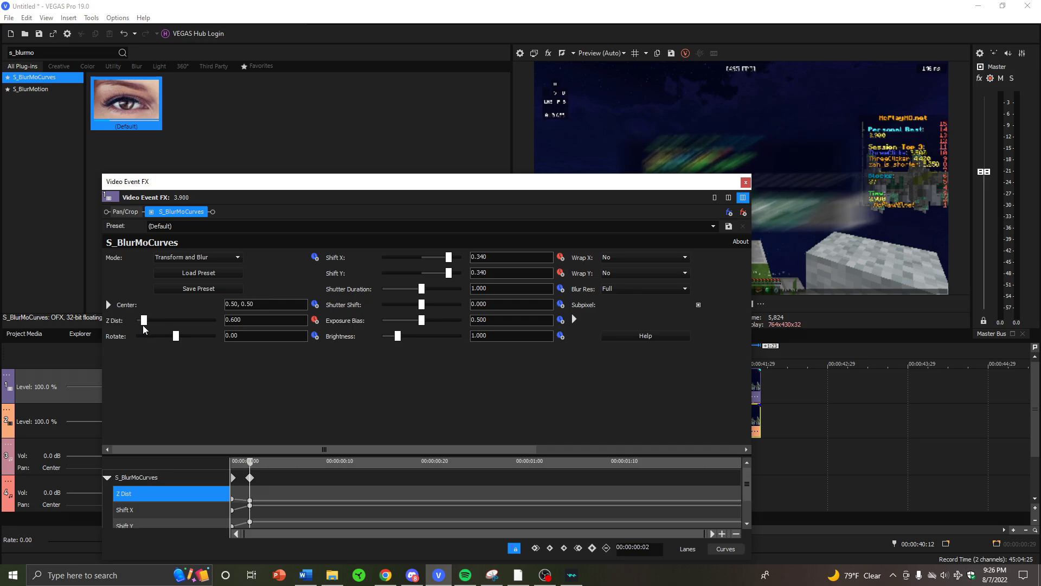
left_click(745, 182)
Step: Play back the masked chat text's enlarging motion, replaying it from just before the second clip
key("space")
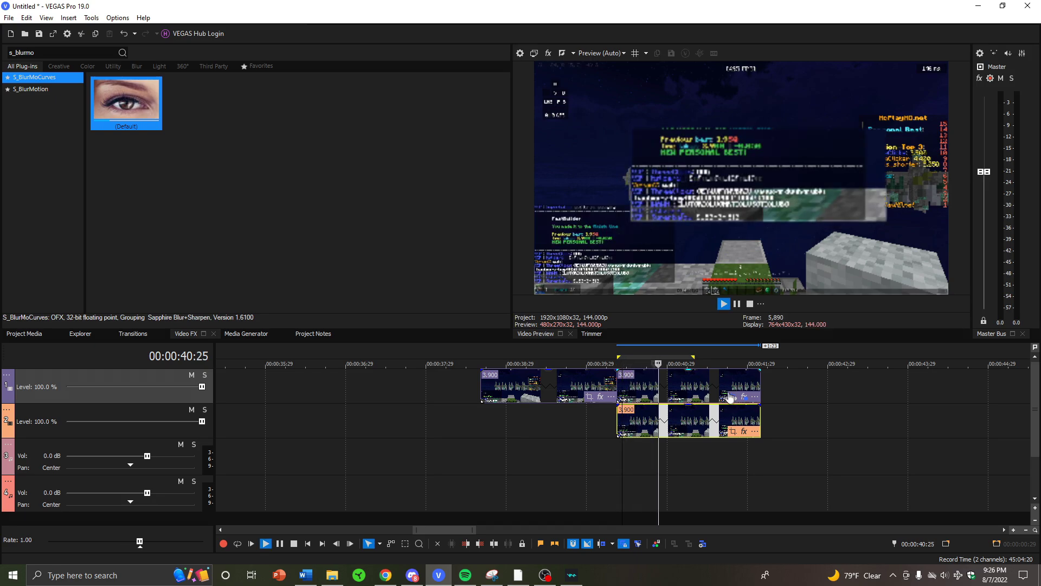
left_click_drag(679, 364, 668, 364)
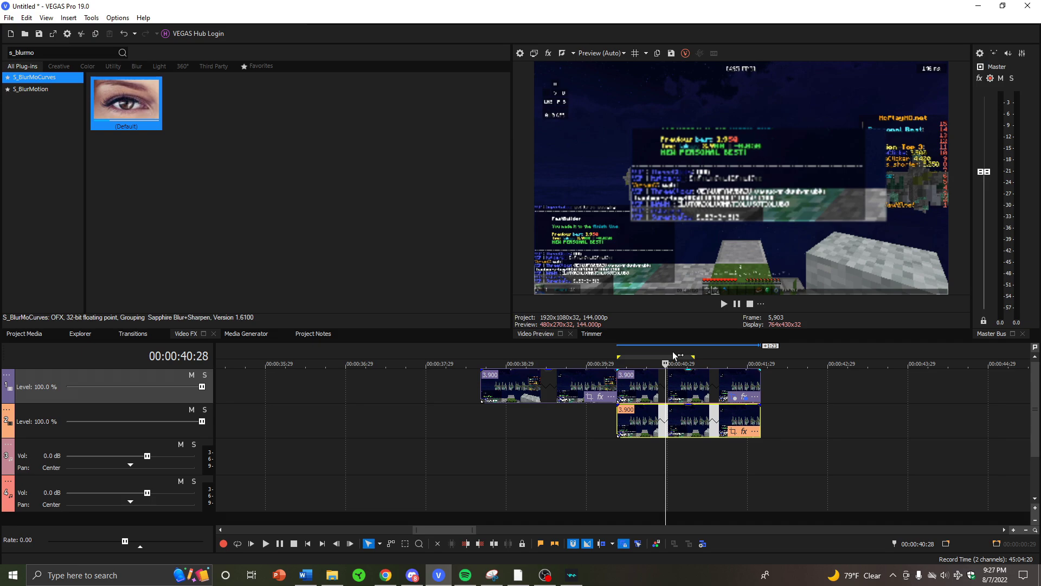
left_click(599, 353)
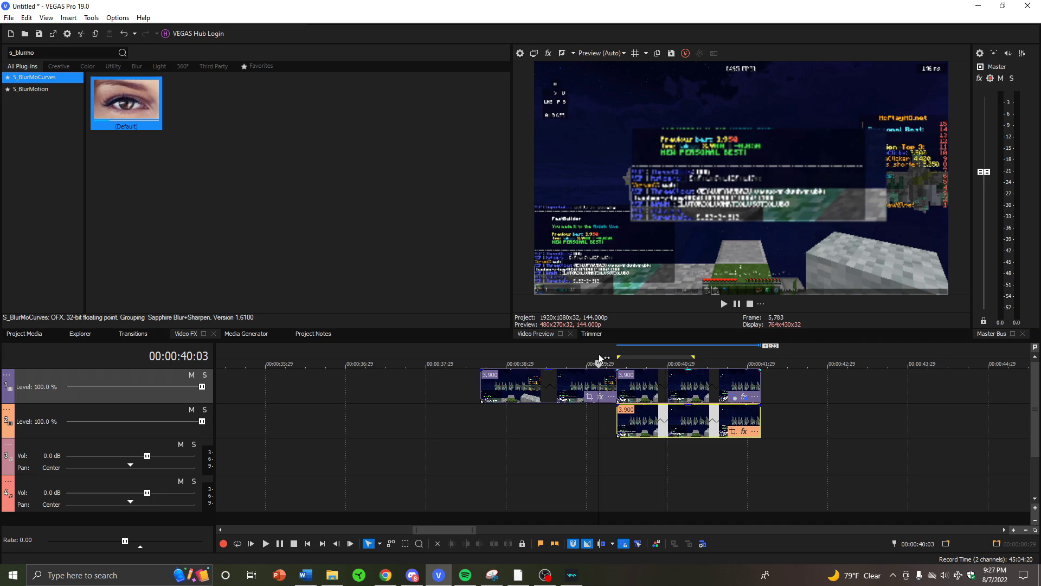
key("space")
key("space")
key("space")
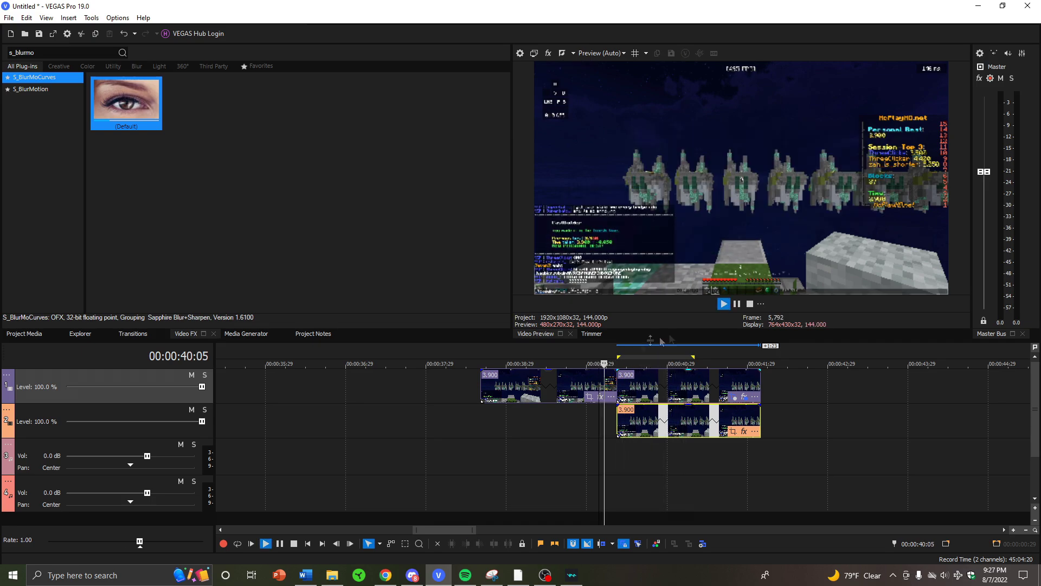
key("space")
left_click(737, 304)
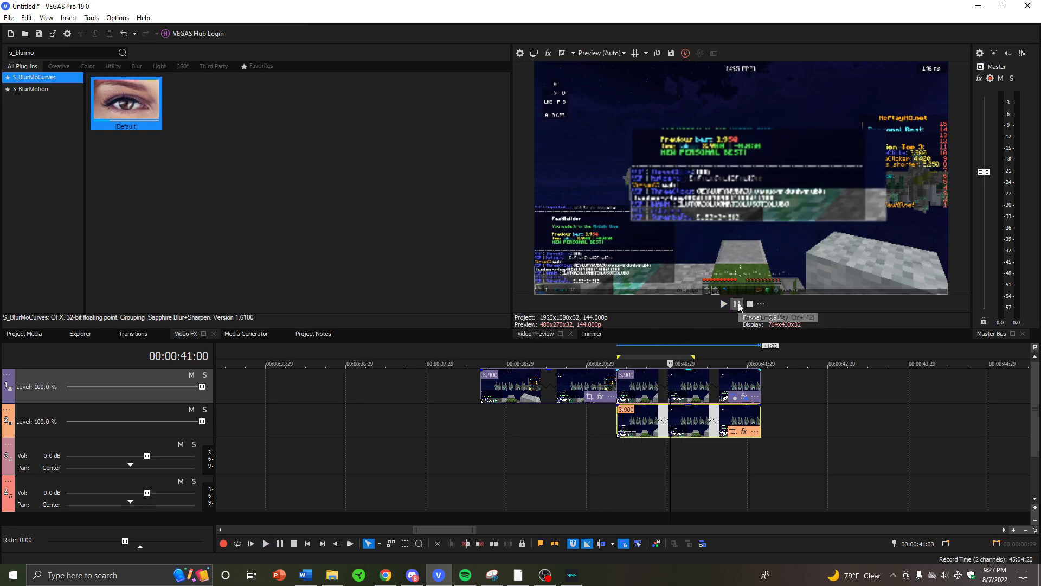
Step: Apply the default S_BlurMotion effect to the duplicate clip on the lower video track and close the effect window
left_click(34, 90)
left_click_drag(126, 102, 690, 431)
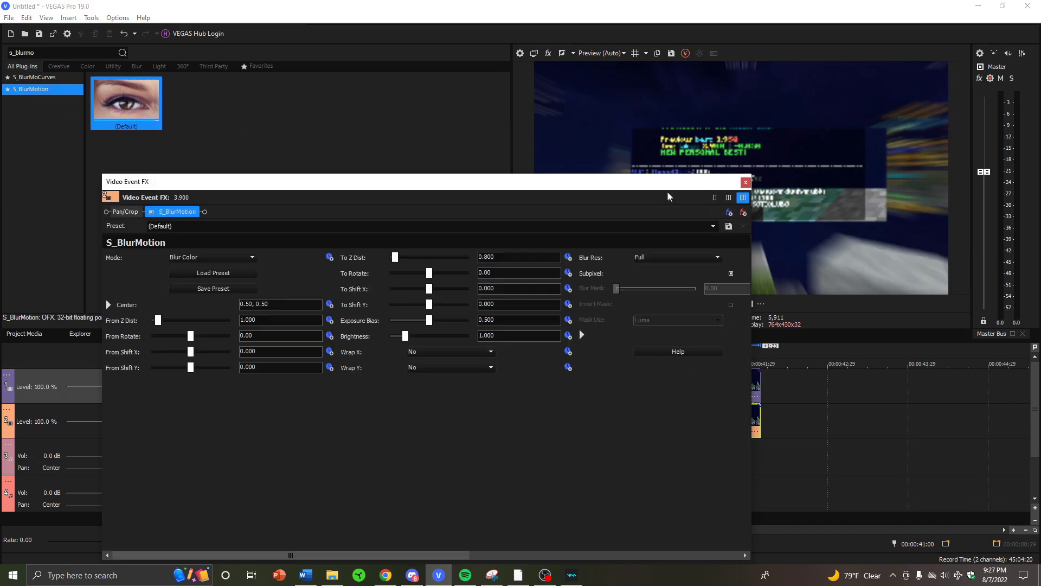
left_click_drag(666, 249, 735, 320)
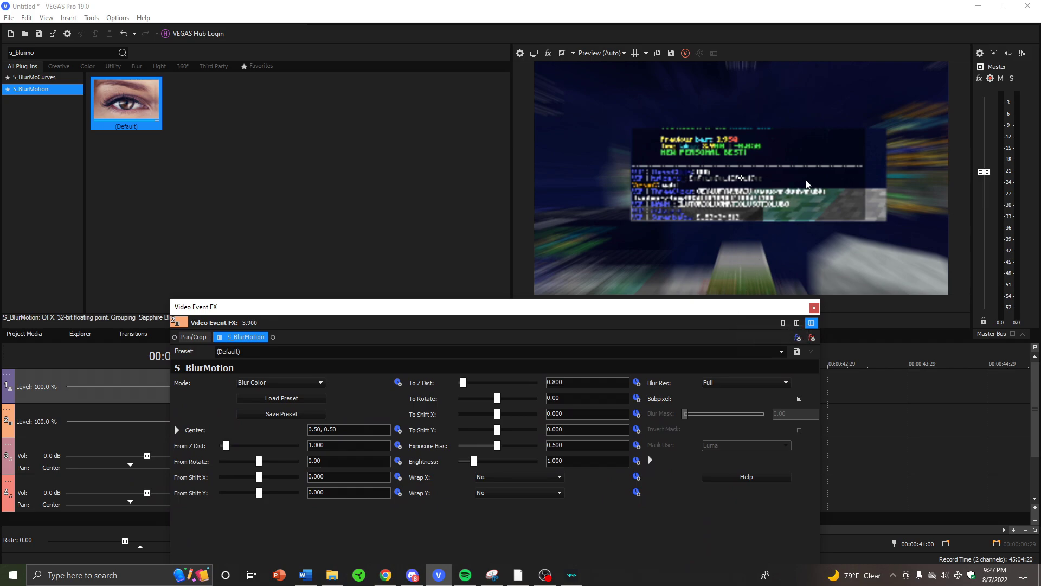
left_click(814, 308)
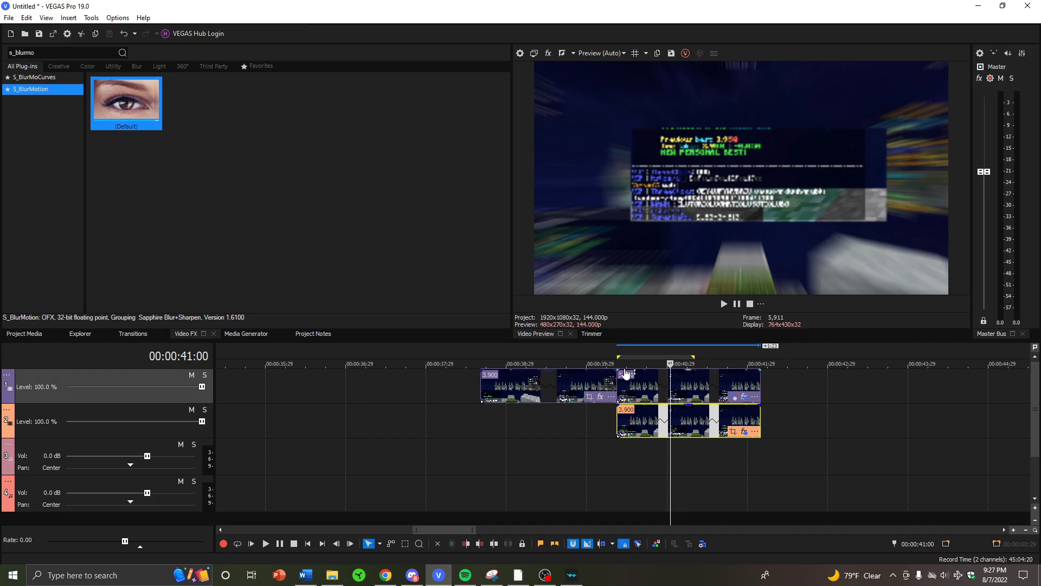
Step: Play back the enlarged chat text over the blurred background from just before the second clip
left_click(606, 367)
key("space")
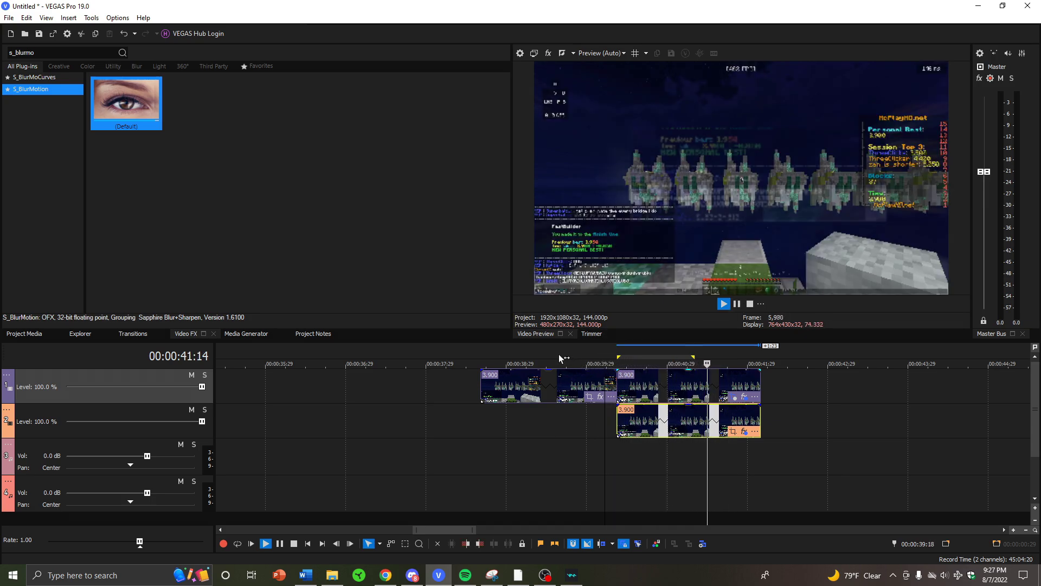
left_click(735, 305)
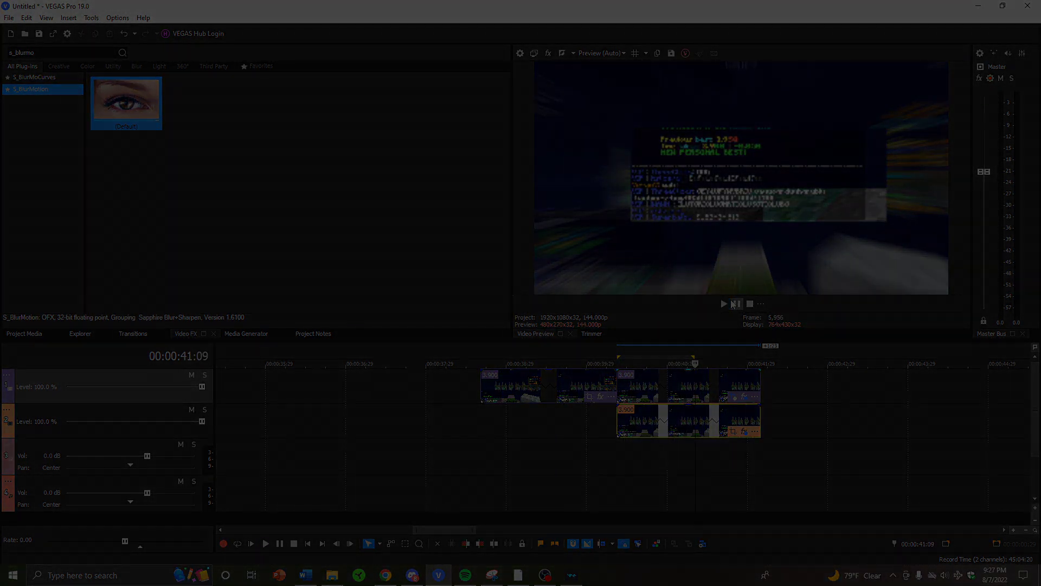